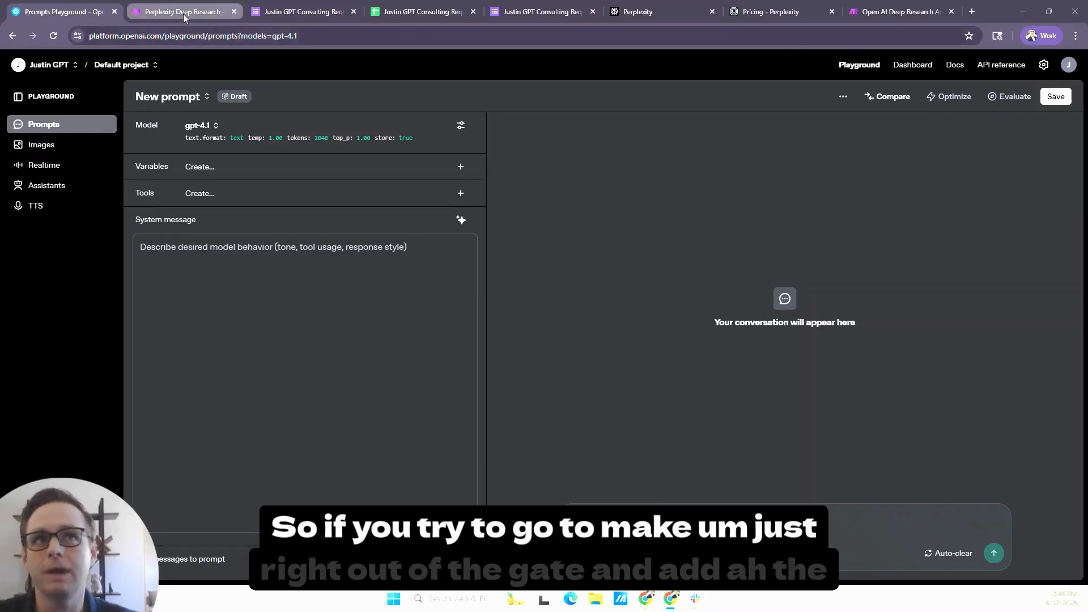
- Switch to the Make scenario and examine the models offered in the Company Deep Research Create Completion module
{"action": "left_click", "coordinate": [894, 19]}
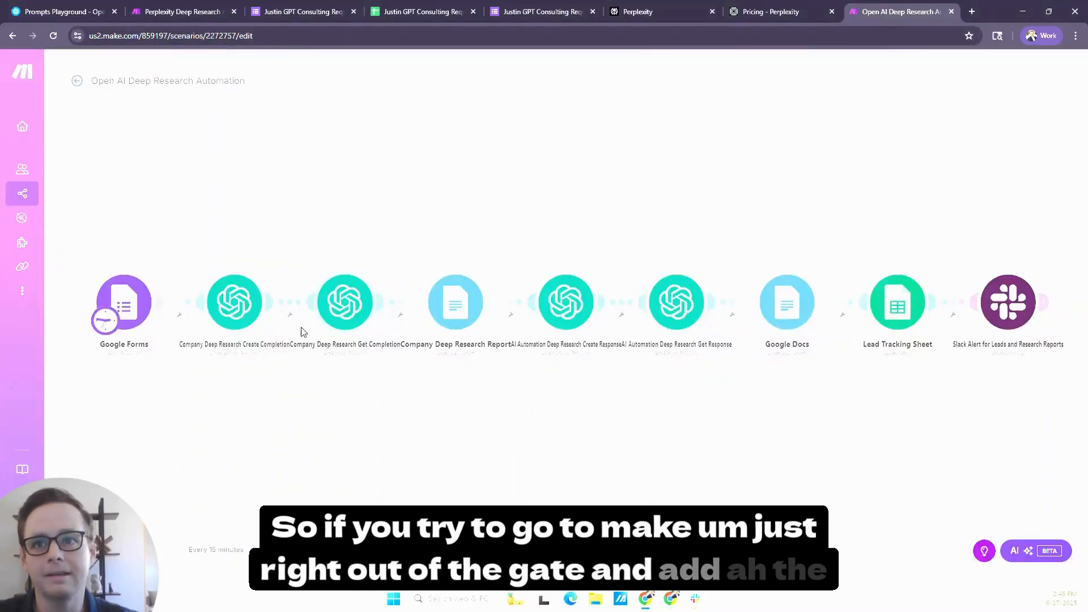
{"action": "left_click", "coordinate": [237, 309]}
{"action": "left_click", "coordinate": [438, 191]}
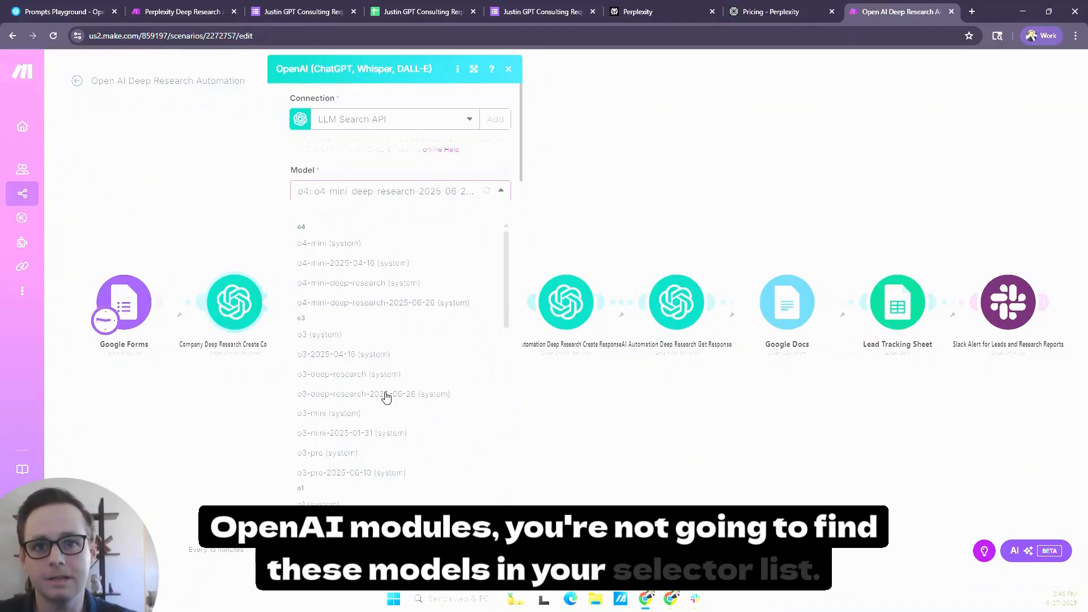
{"action": "scroll", "coordinate": [386, 397], "scroll_direction": "down", "scroll_amount": 2}
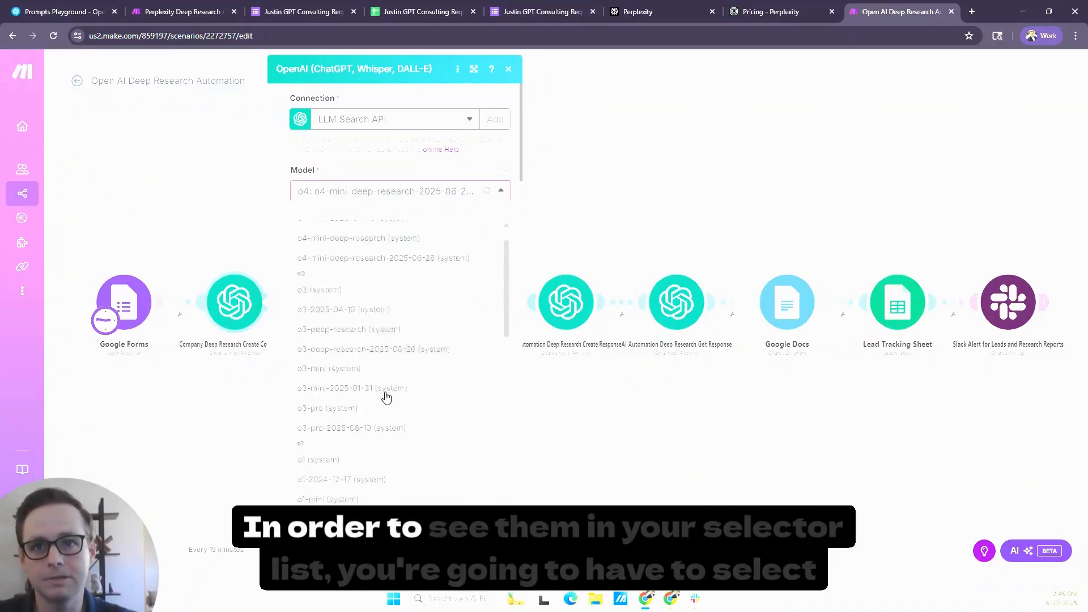
{"action": "scroll", "coordinate": [386, 397], "scroll_direction": "up", "scroll_amount": 2}
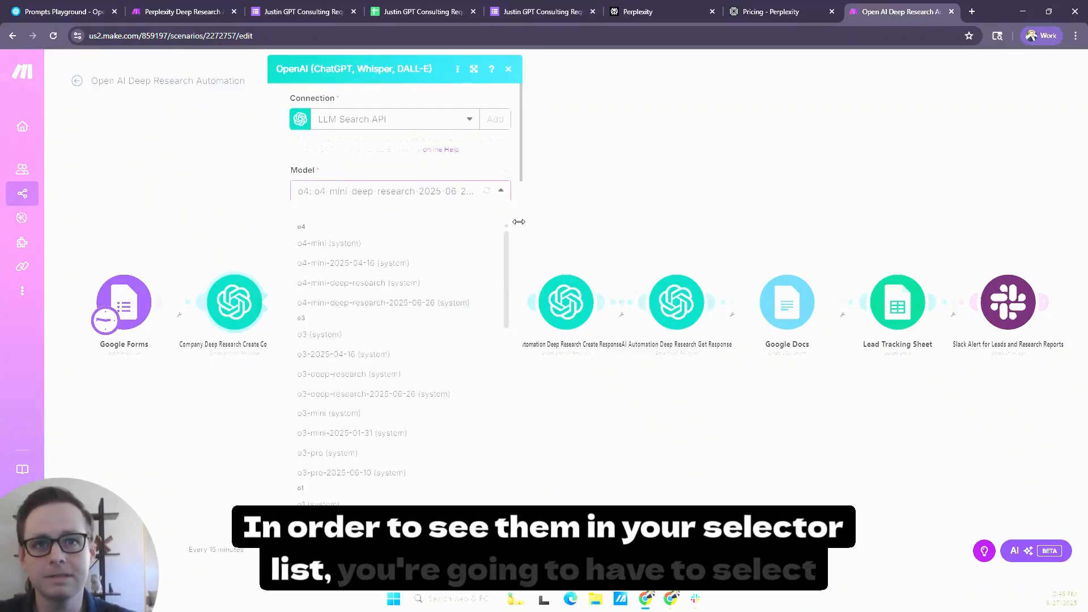
{"action": "left_click", "coordinate": [505, 152]}
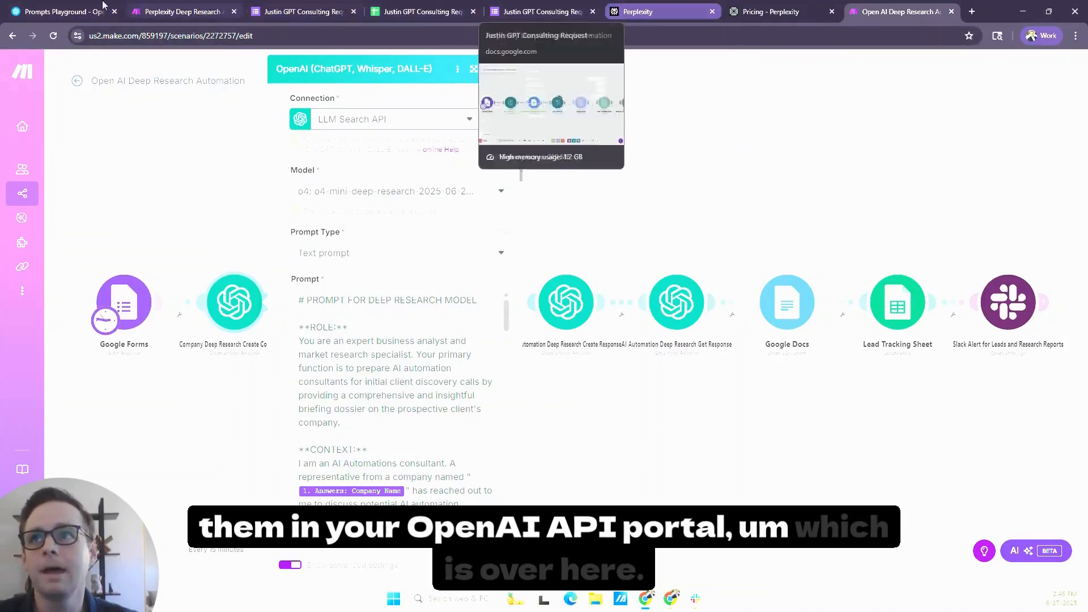
- Switch to the OpenAI platform and open the project-level limits settings to start selecting which models are allowed or blocked
{"action": "left_click", "coordinate": [102, 10]}
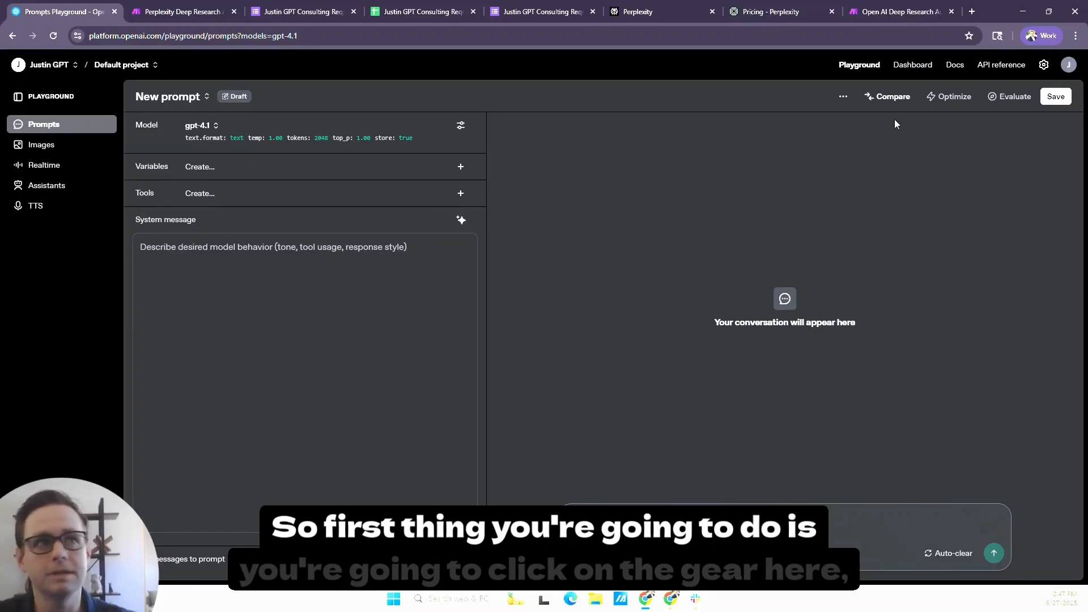
{"action": "left_click", "coordinate": [1044, 64]}
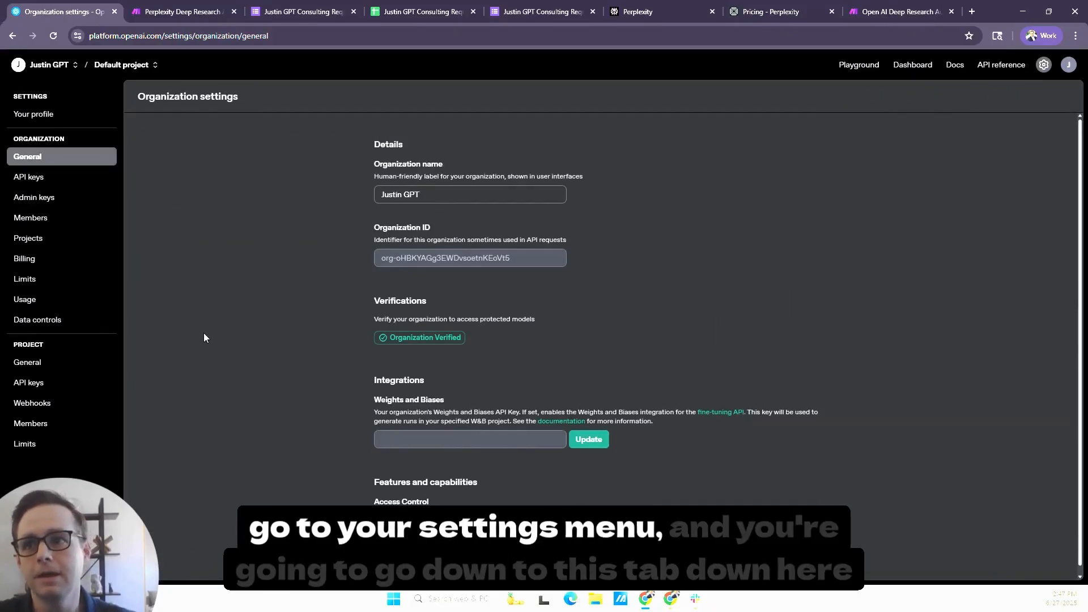
{"action": "left_click", "coordinate": [30, 445]}
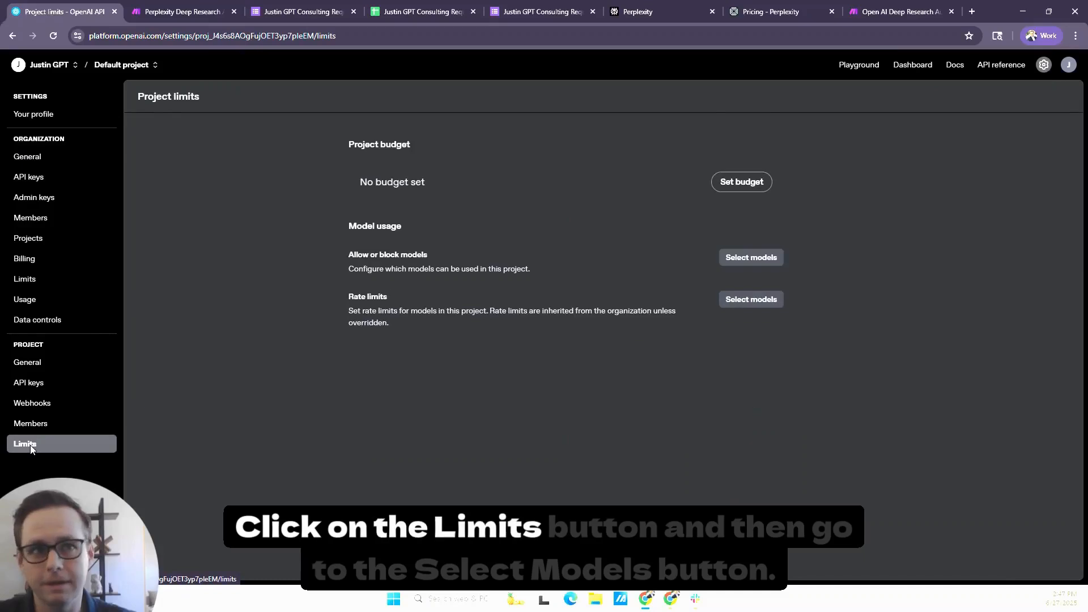
{"action": "left_click", "coordinate": [768, 261]}
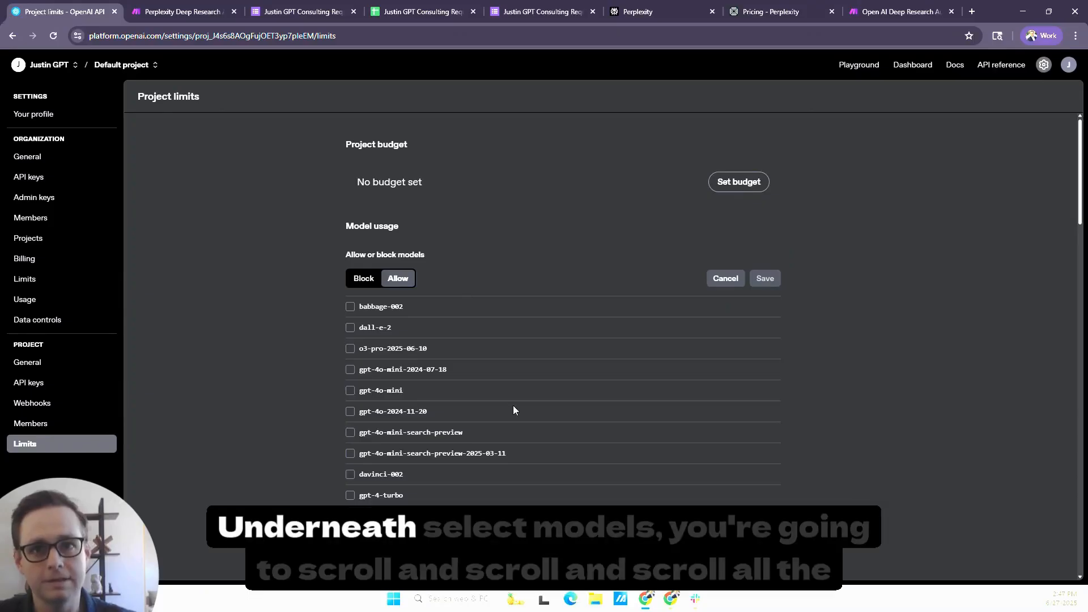
- Select o3-deep-research-2025-06-26 as an allowed model for the project
{"action": "scroll", "coordinate": [513, 409], "scroll_direction": "down", "scroll_amount": 4}
{"action": "scroll", "coordinate": [513, 409], "scroll_direction": "down", "scroll_amount": 10}
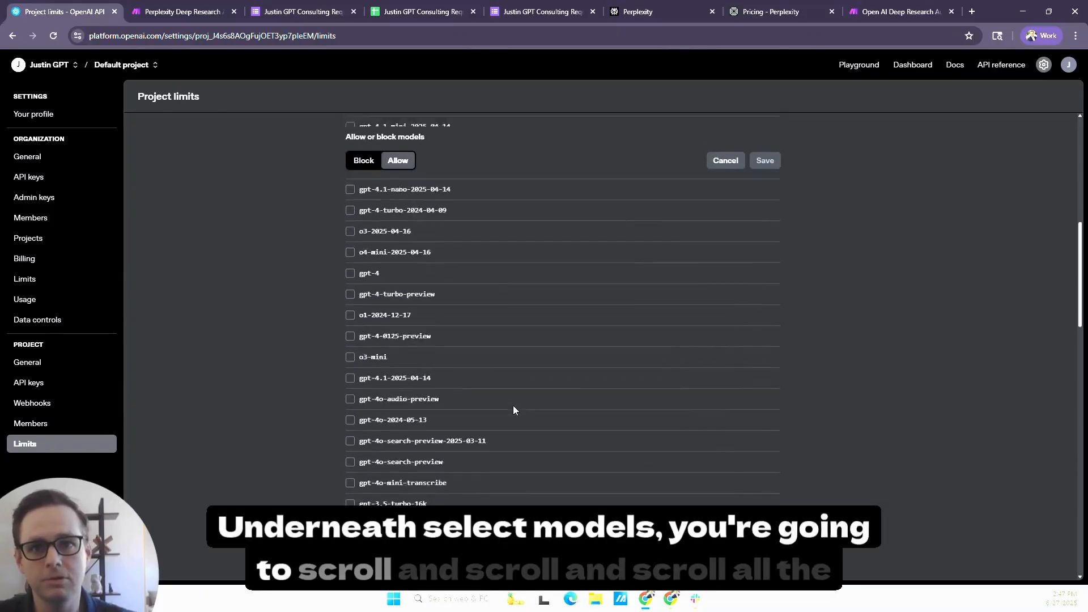
{"action": "scroll", "coordinate": [514, 410], "scroll_direction": "down", "scroll_amount": 4}
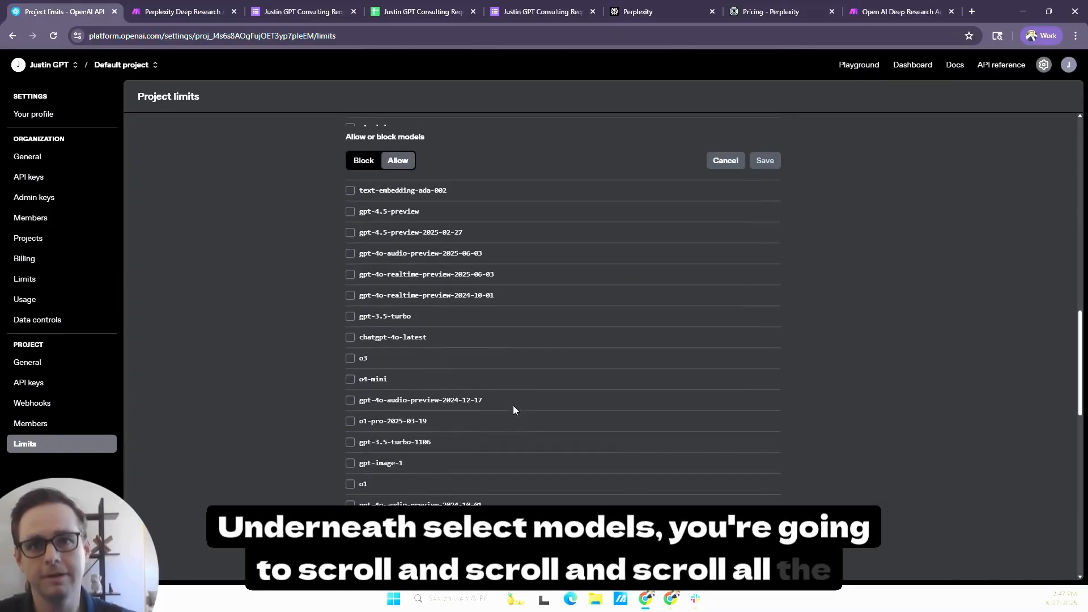
{"action": "scroll", "coordinate": [513, 407], "scroll_direction": "down", "scroll_amount": 3}
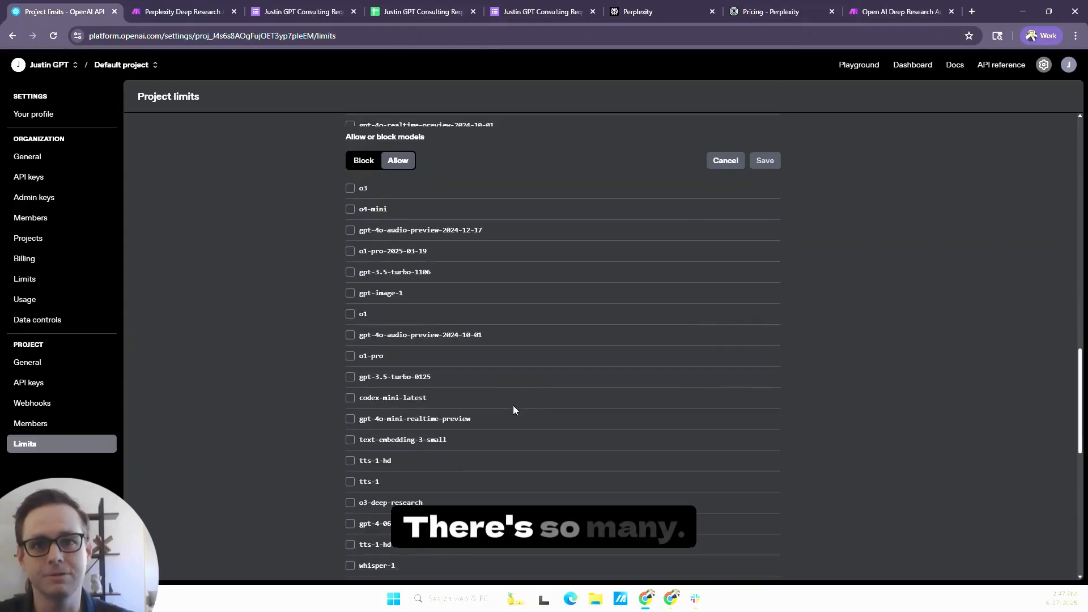
{"action": "scroll", "coordinate": [514, 410], "scroll_direction": "down", "scroll_amount": 2}
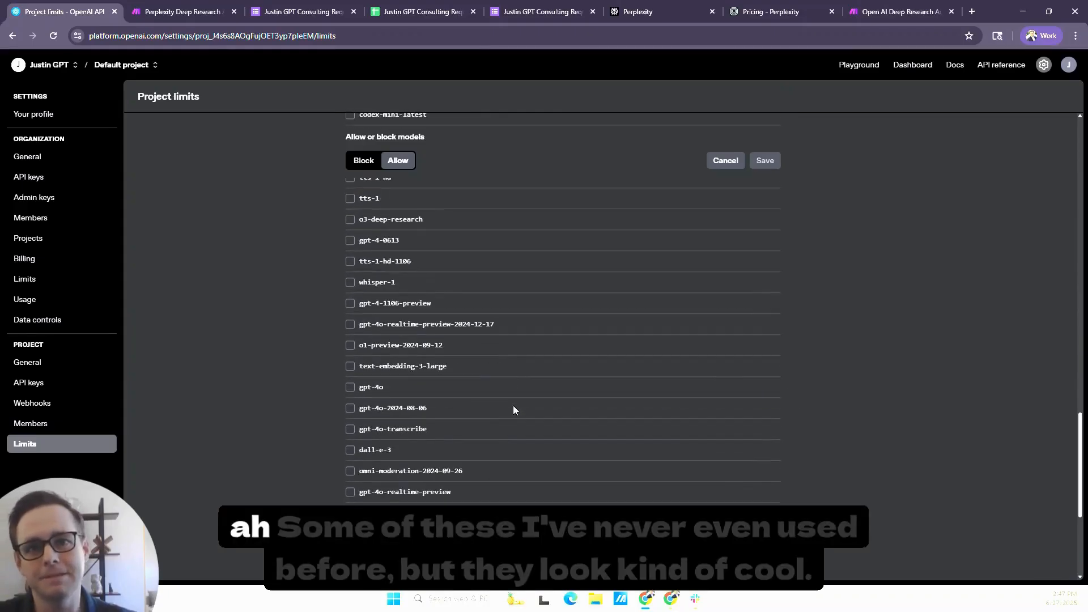
{"action": "scroll", "coordinate": [514, 409], "scroll_direction": "down", "scroll_amount": 1}
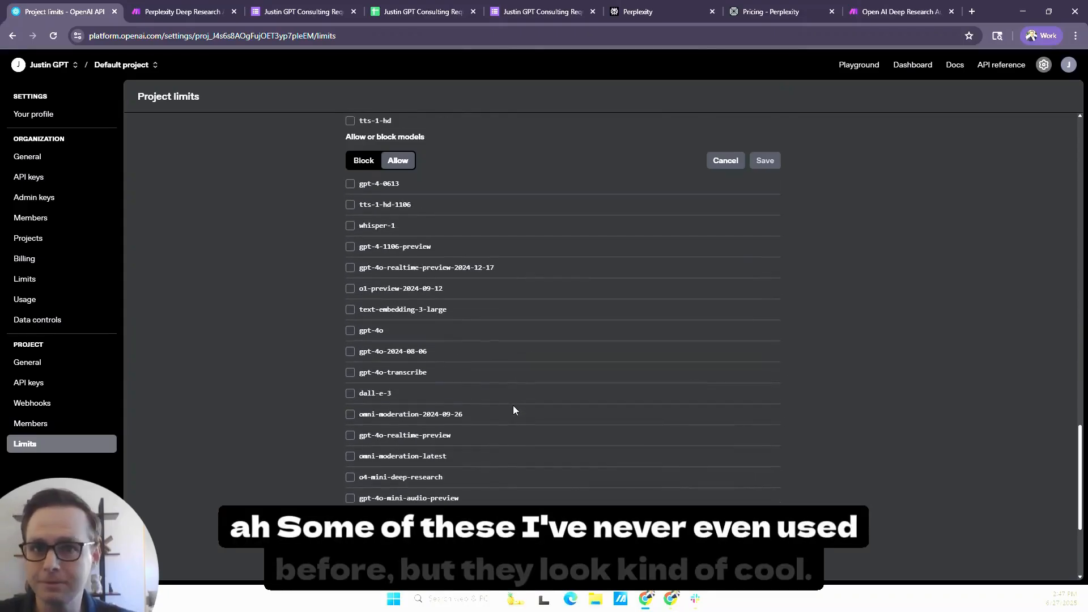
{"action": "scroll", "coordinate": [513, 409], "scroll_direction": "down", "scroll_amount": 1}
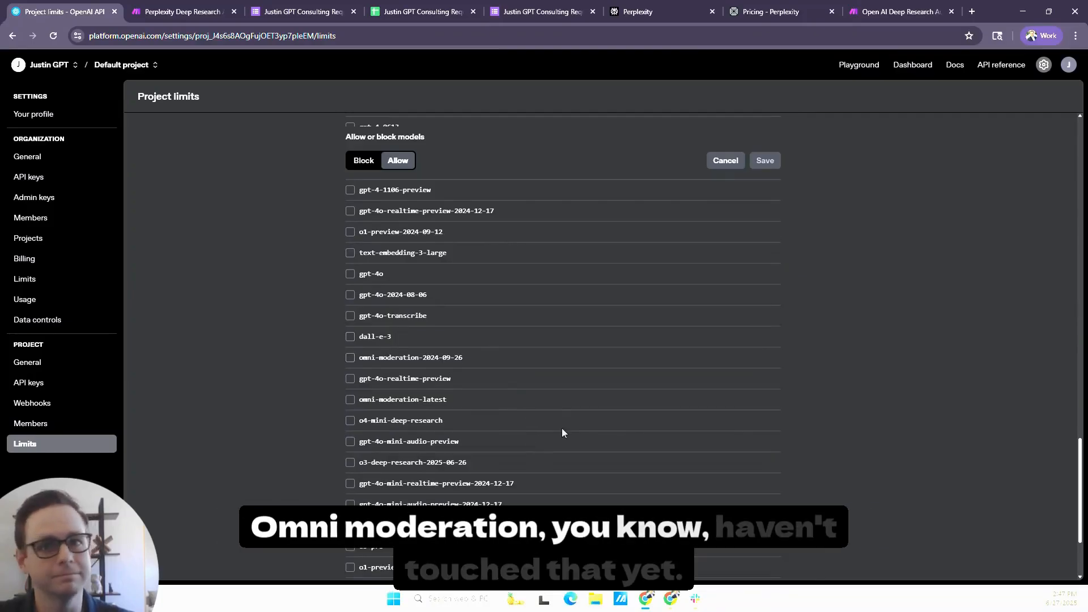
{"action": "scroll", "coordinate": [565, 431], "scroll_direction": "down", "scroll_amount": 1}
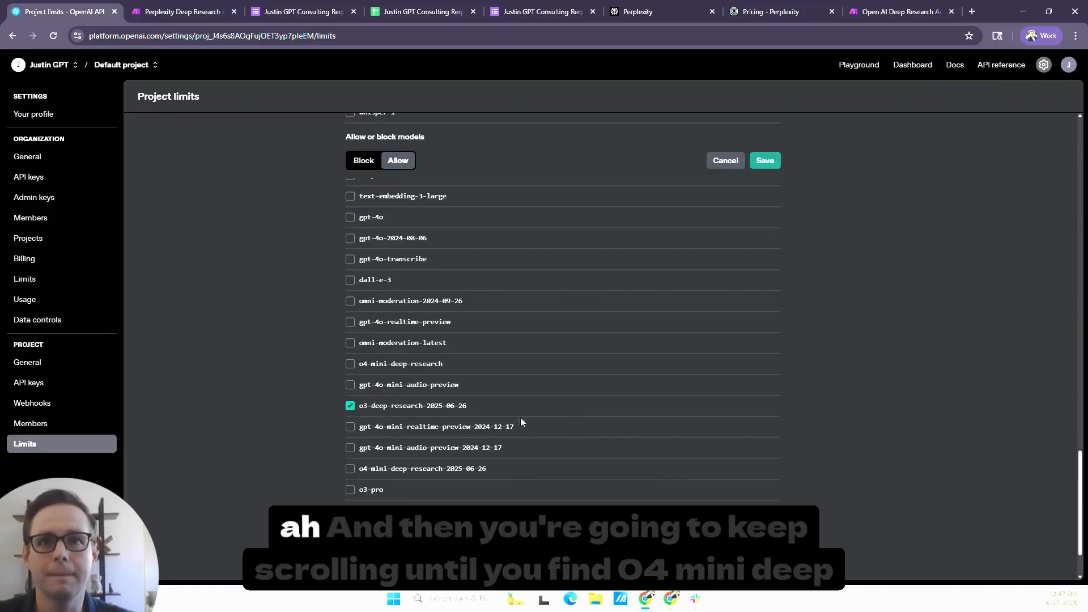
- Add o4-mini-deep-research to the project's allowed models and save the selection
{"action": "scroll", "coordinate": [531, 420], "scroll_direction": "down", "scroll_amount": 2}
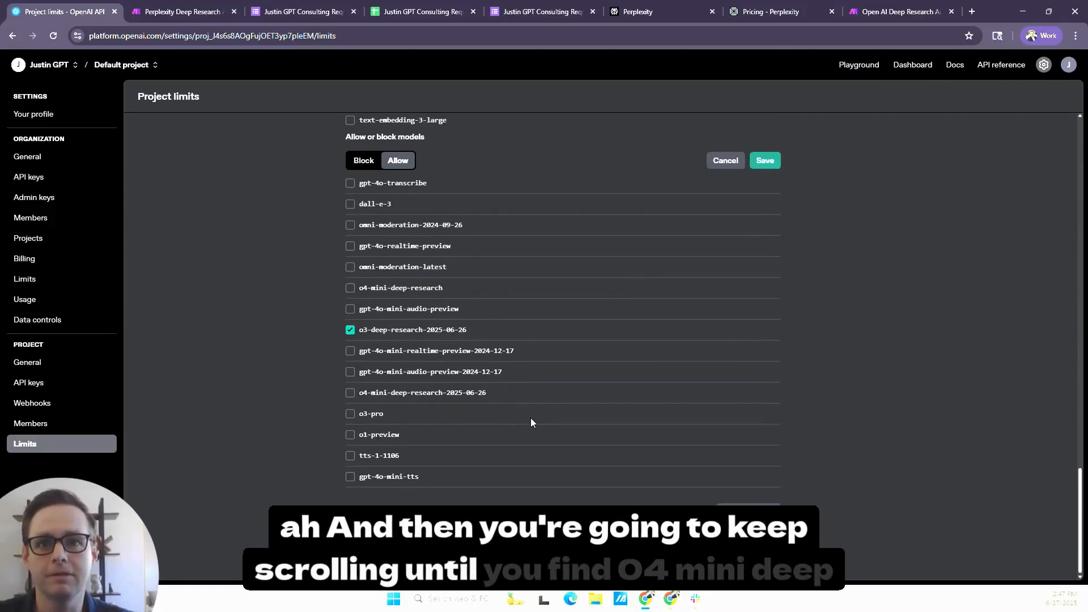
{"action": "scroll", "coordinate": [530, 422], "scroll_direction": "up", "scroll_amount": 1}
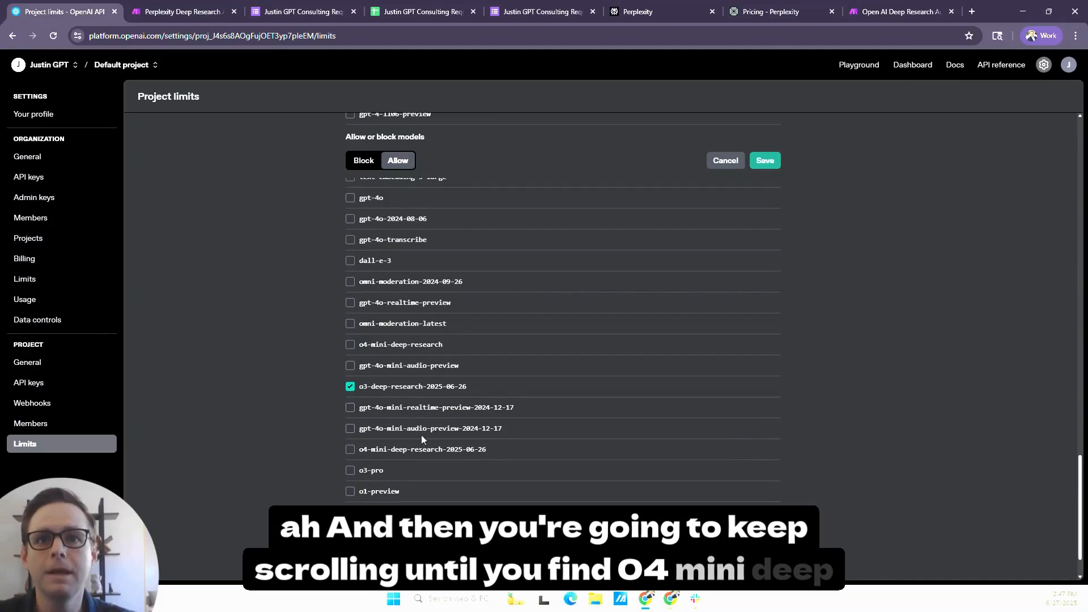
{"action": "scroll", "coordinate": [417, 383], "scroll_direction": "up", "scroll_amount": 1}
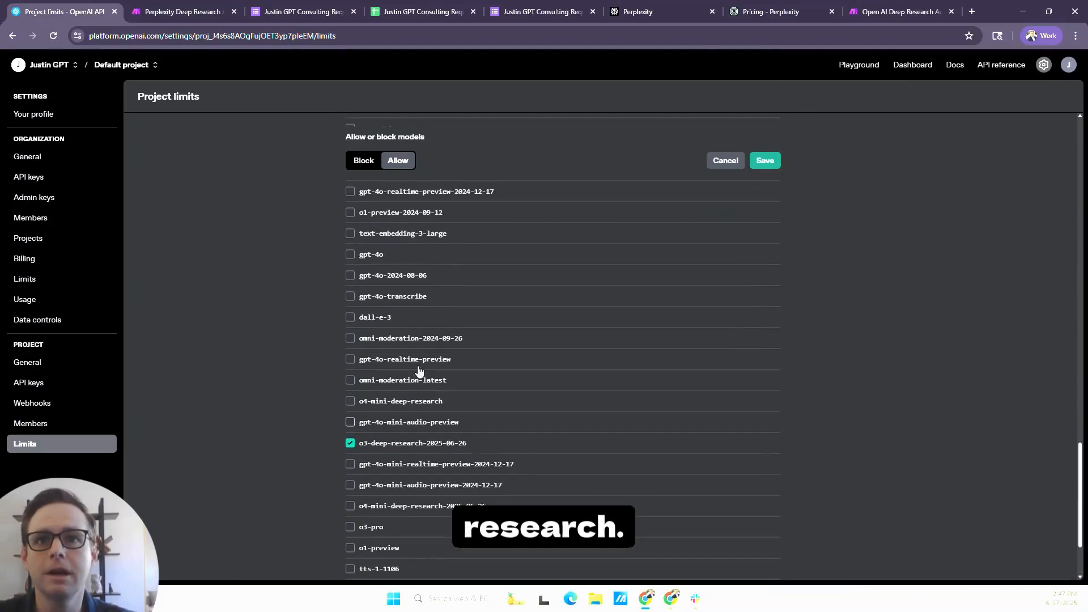
{"action": "scroll", "coordinate": [419, 372], "scroll_direction": "up", "scroll_amount": 3}
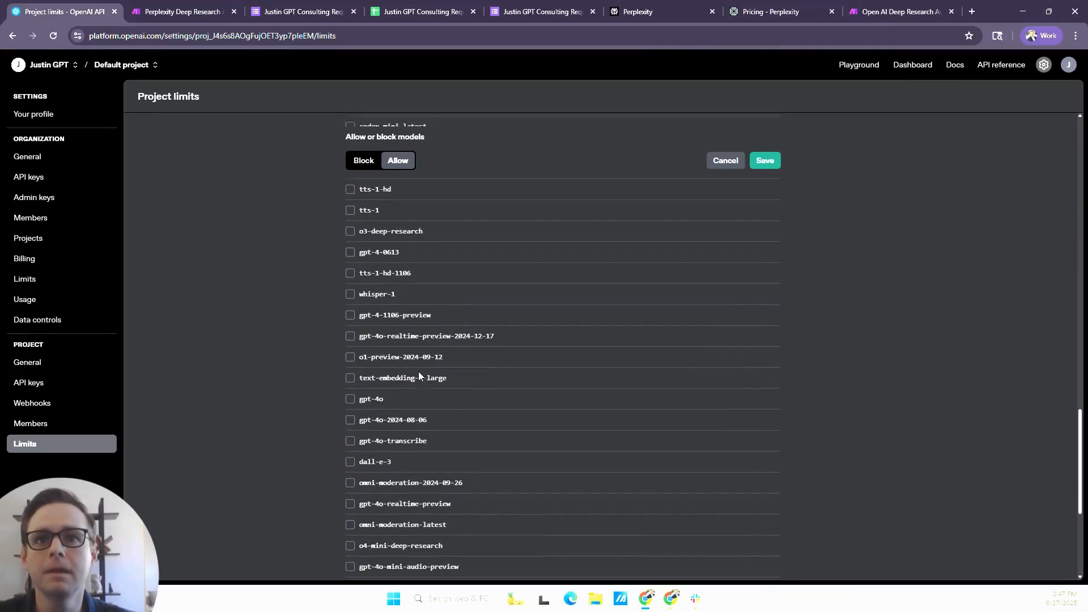
{"action": "scroll", "coordinate": [418, 375], "scroll_direction": "up", "scroll_amount": 4}
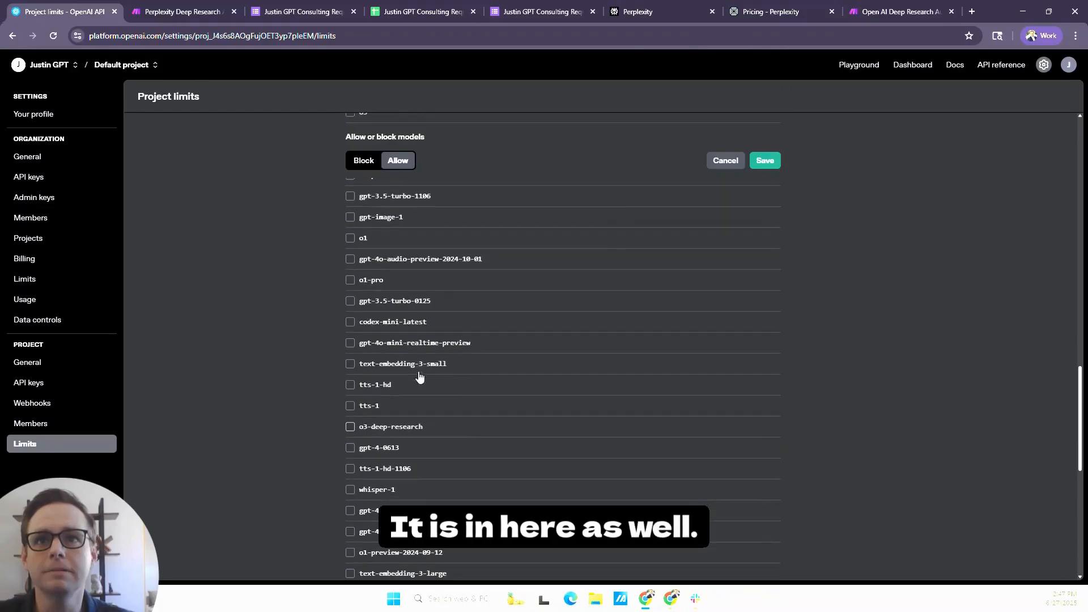
{"action": "scroll", "coordinate": [419, 375], "scroll_direction": "up", "scroll_amount": 3}
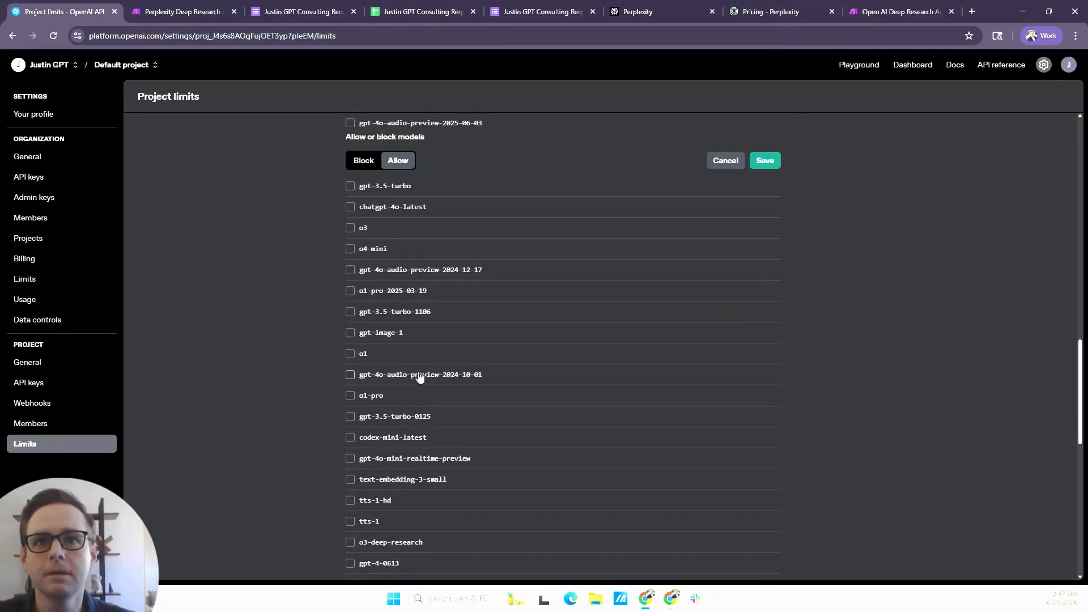
{"action": "scroll", "coordinate": [419, 375], "scroll_direction": "up", "scroll_amount": 1}
{"action": "scroll", "coordinate": [420, 377], "scroll_direction": "up", "scroll_amount": 2}
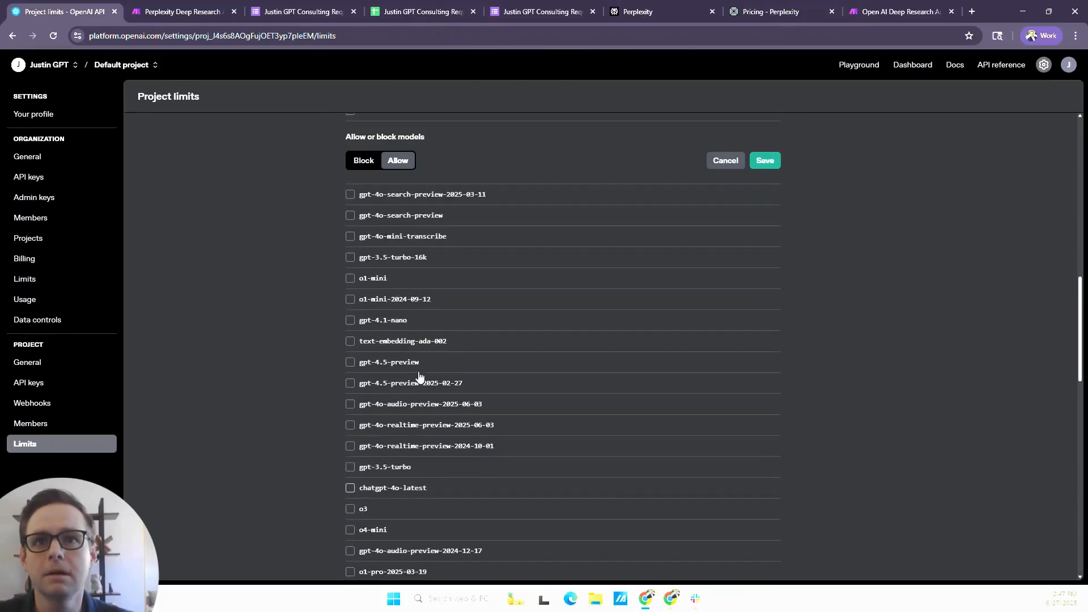
{"action": "scroll", "coordinate": [419, 377], "scroll_direction": "up", "scroll_amount": 2}
{"action": "scroll", "coordinate": [419, 377], "scroll_direction": "down", "scroll_amount": 4}
{"action": "scroll", "coordinate": [418, 376], "scroll_direction": "down", "scroll_amount": 10}
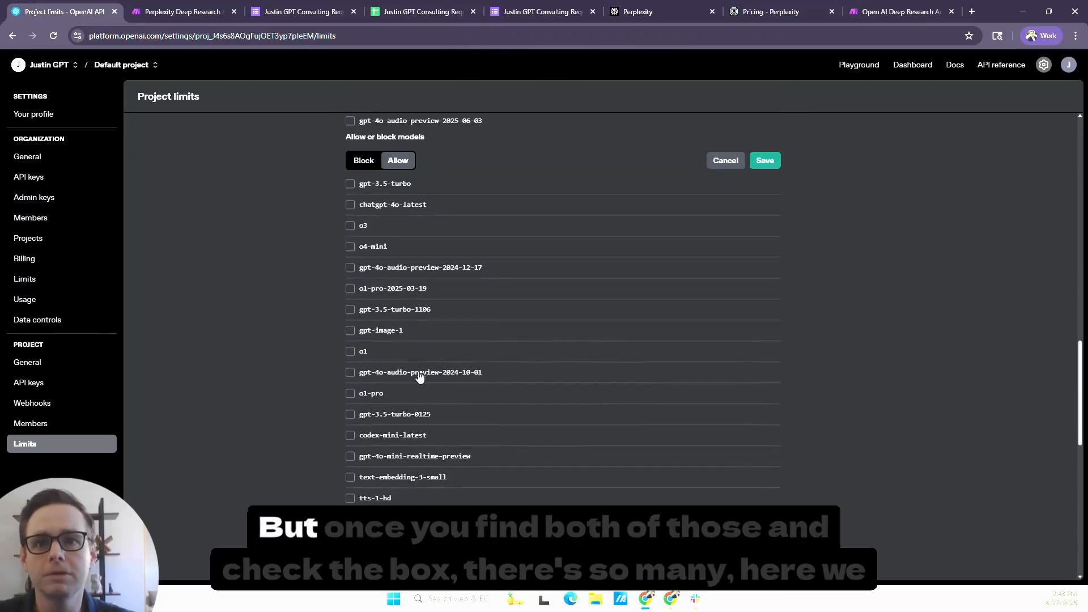
{"action": "scroll", "coordinate": [419, 375], "scroll_direction": "down", "scroll_amount": 2}
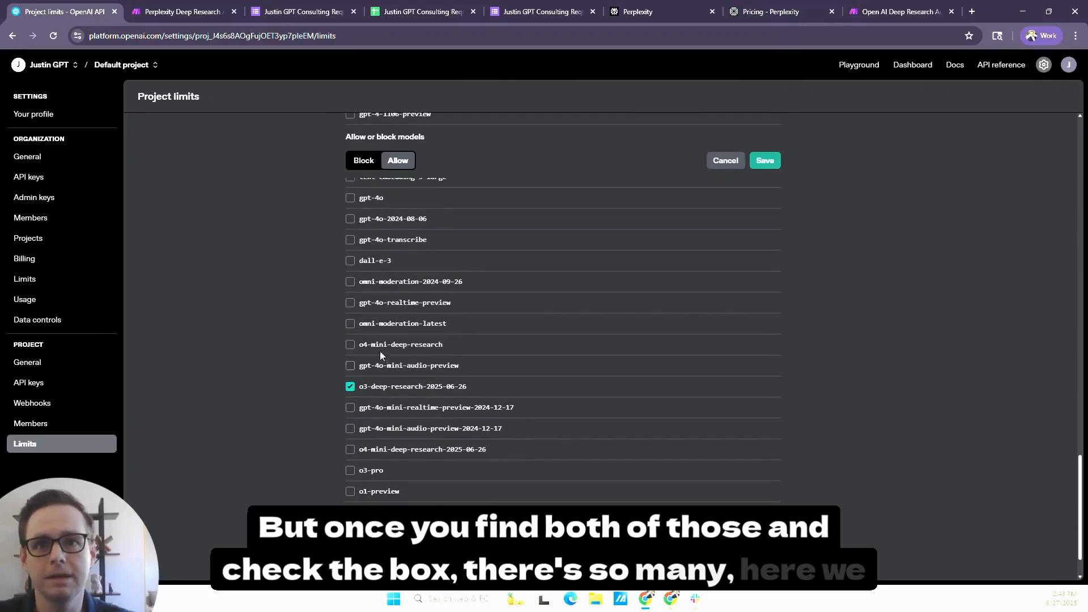
{"action": "left_click", "coordinate": [393, 345]}
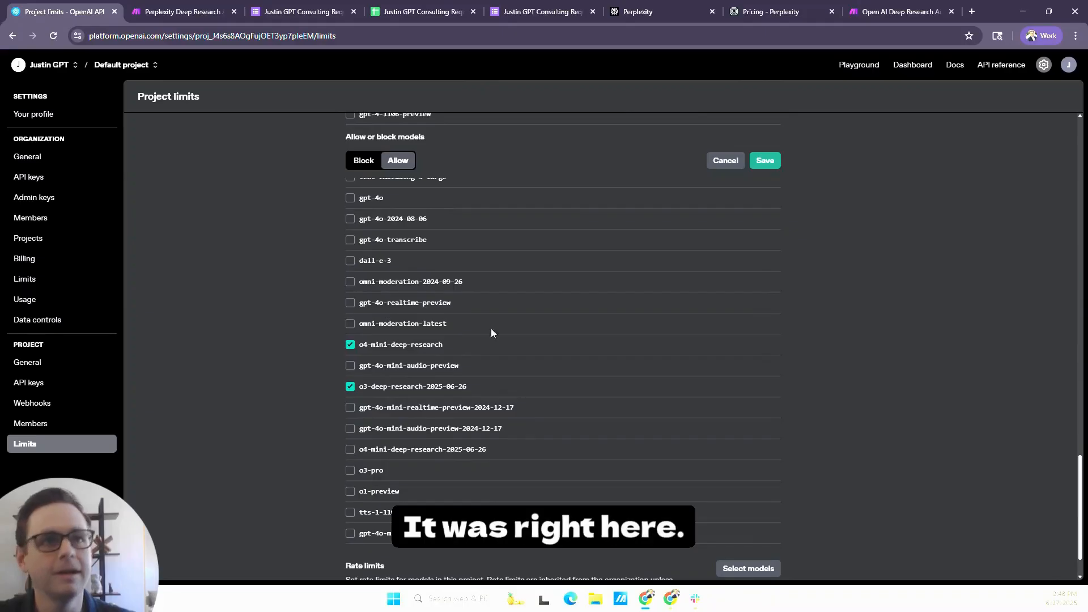
{"action": "left_click", "coordinate": [766, 161]}
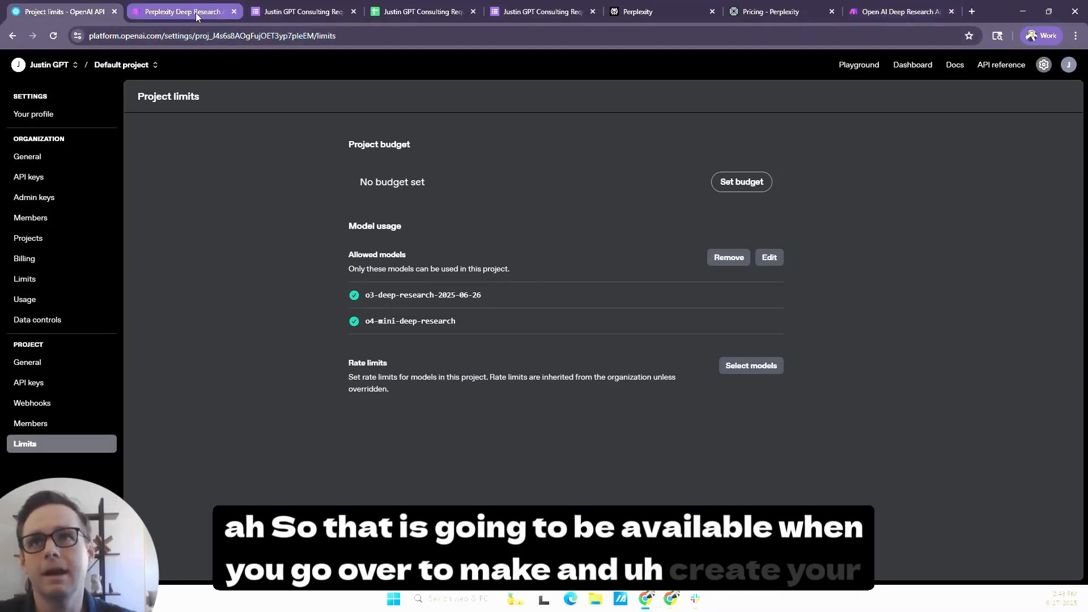
- Return to the Make scenario, close the OpenAI module's settings and review the connection, form ID and limit of the Google Forms trigger
{"action": "left_click", "coordinate": [884, 11]}
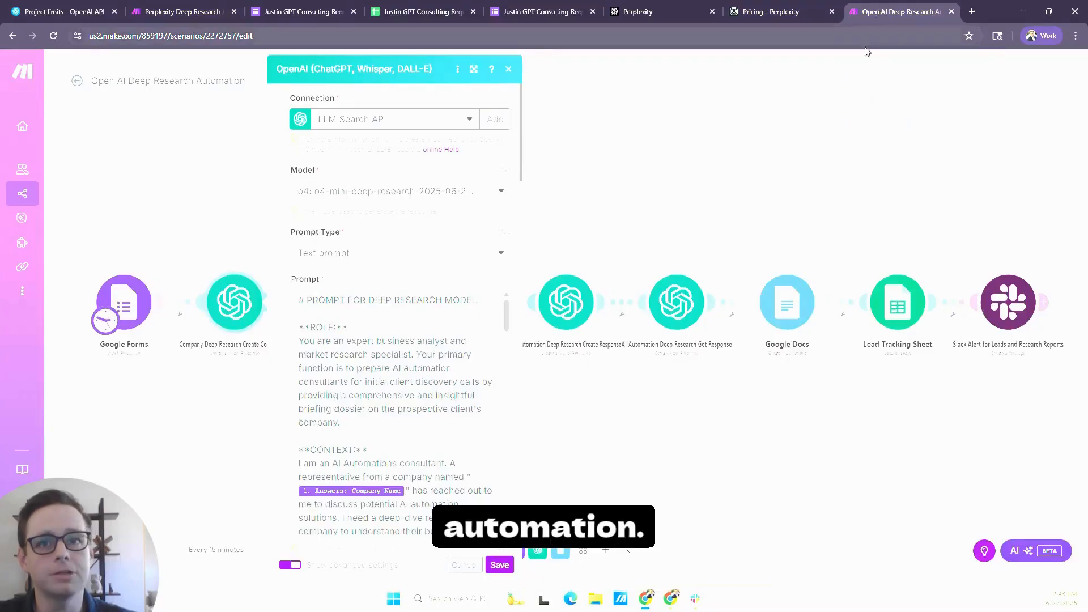
{"action": "left_click", "coordinate": [694, 192]}
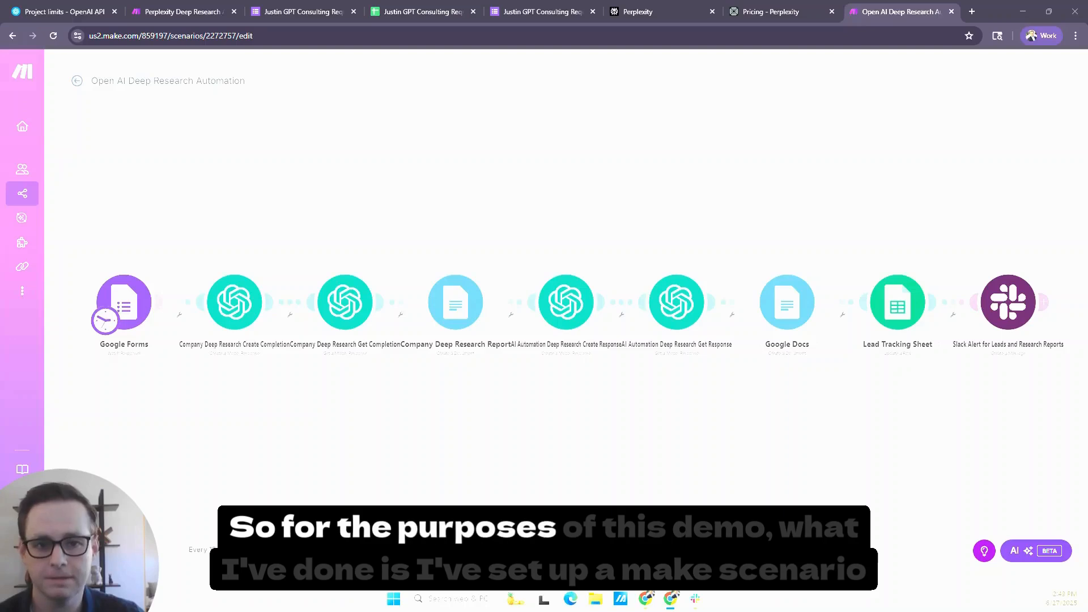
{"action": "left_click", "coordinate": [139, 320]}
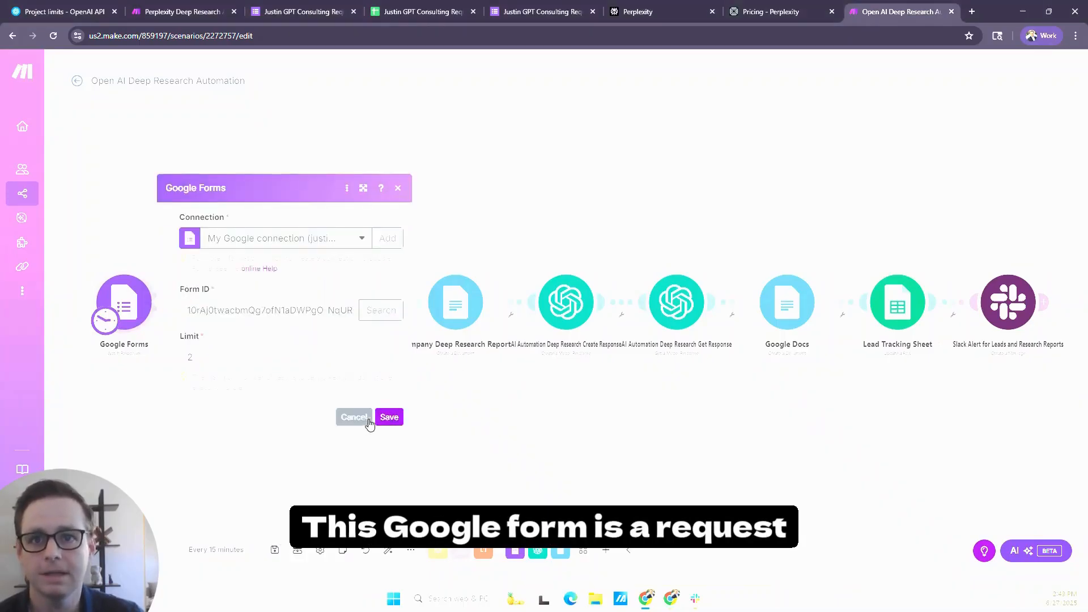
{"action": "left_click", "coordinate": [440, 413]}
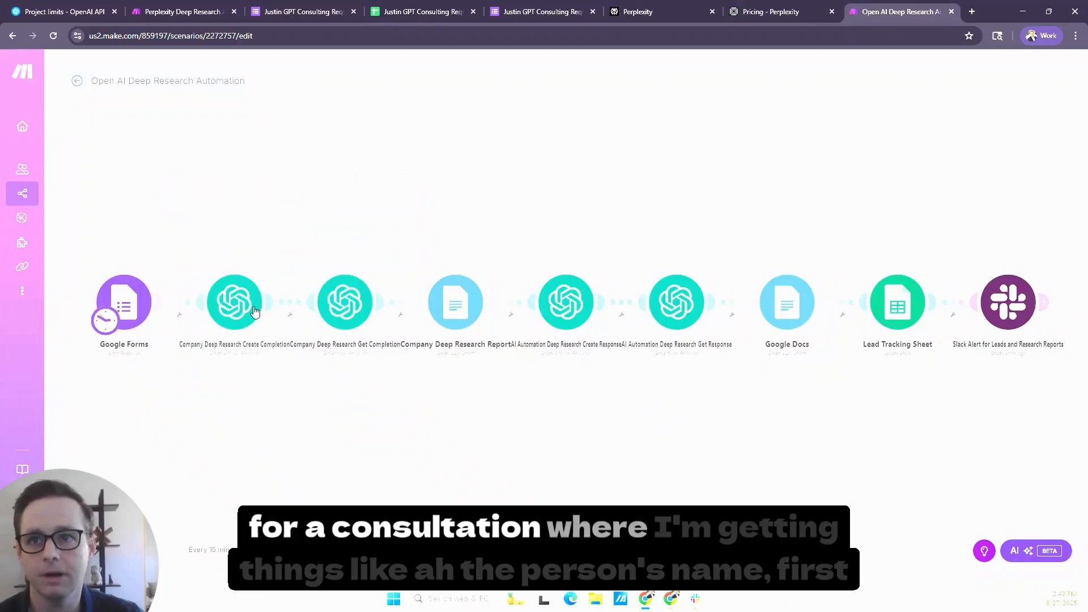
- Examine the Google Forms answer fields that can be mapped into the prompt of the Company Deep Research Create Completion module
{"action": "left_click", "coordinate": [253, 311]}
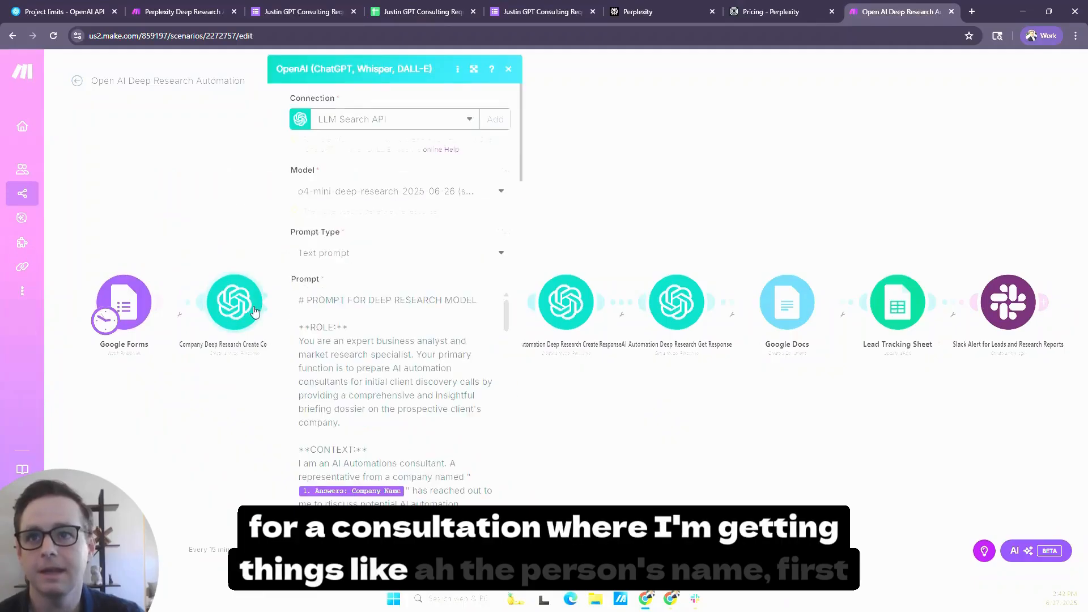
{"action": "left_click", "coordinate": [393, 421]}
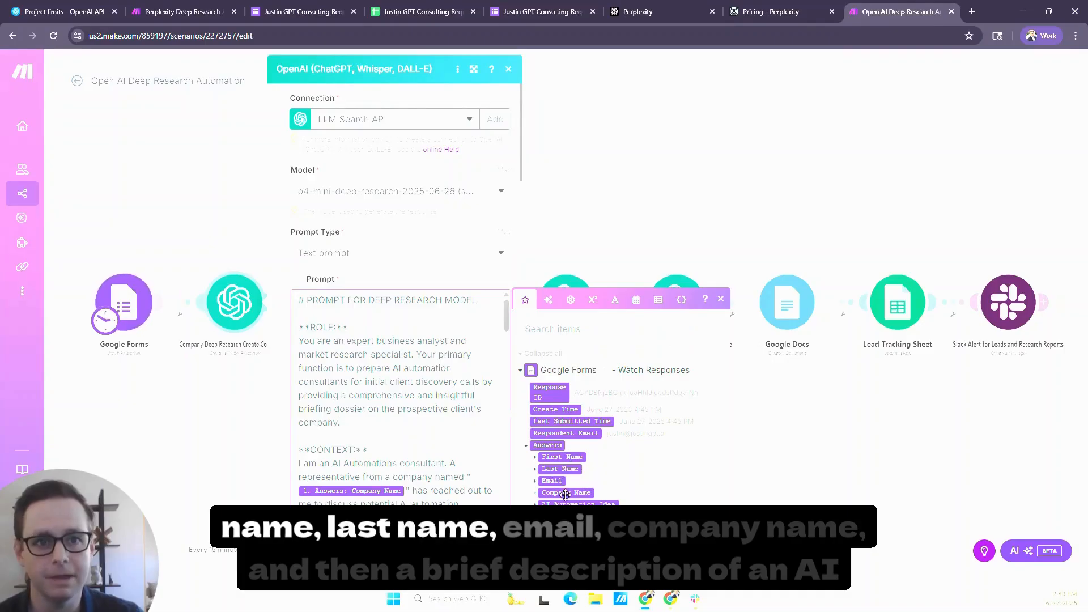
{"action": "left_click_drag", "start_coordinate": [587, 504], "coordinate": [598, 501]}
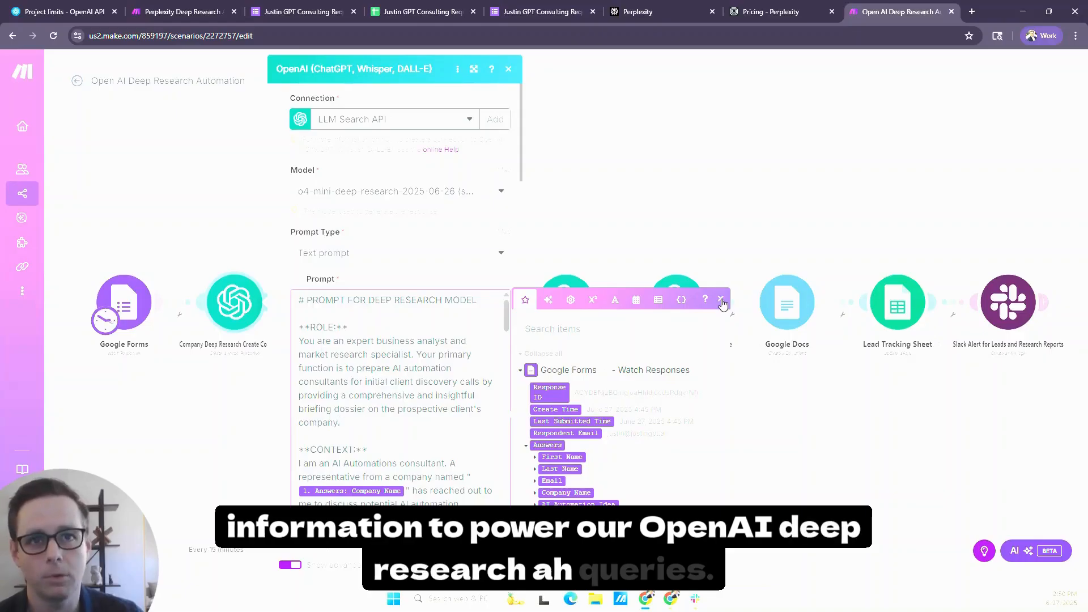
{"action": "left_click", "coordinate": [720, 300]}
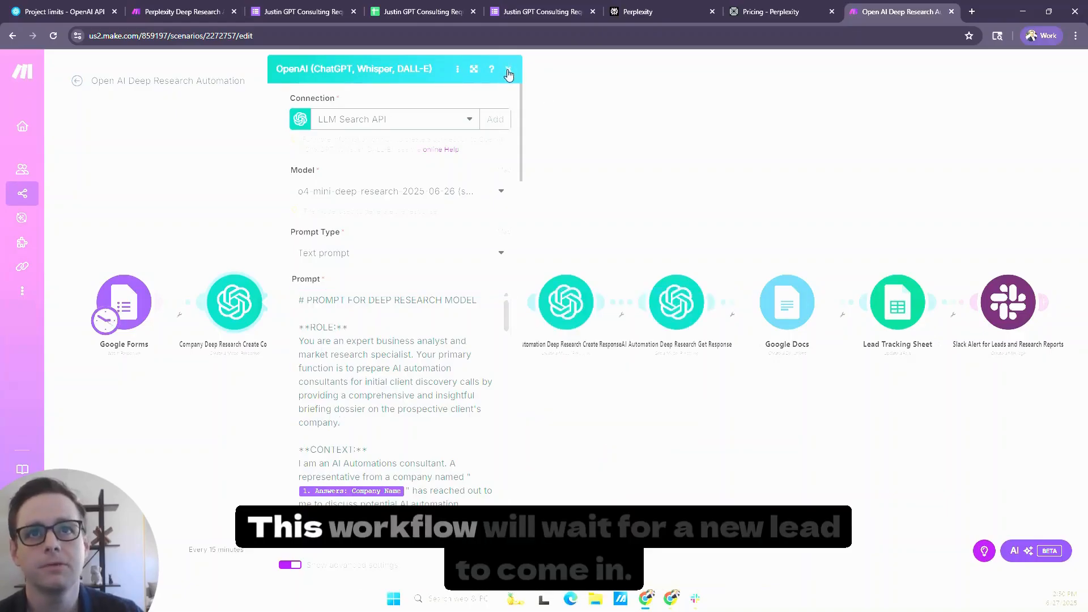
- Read through the research prompt of the Company Deep Research Create Completion module, from the role to the discovery call questions, and close its settings
{"action": "left_click", "coordinate": [508, 72]}
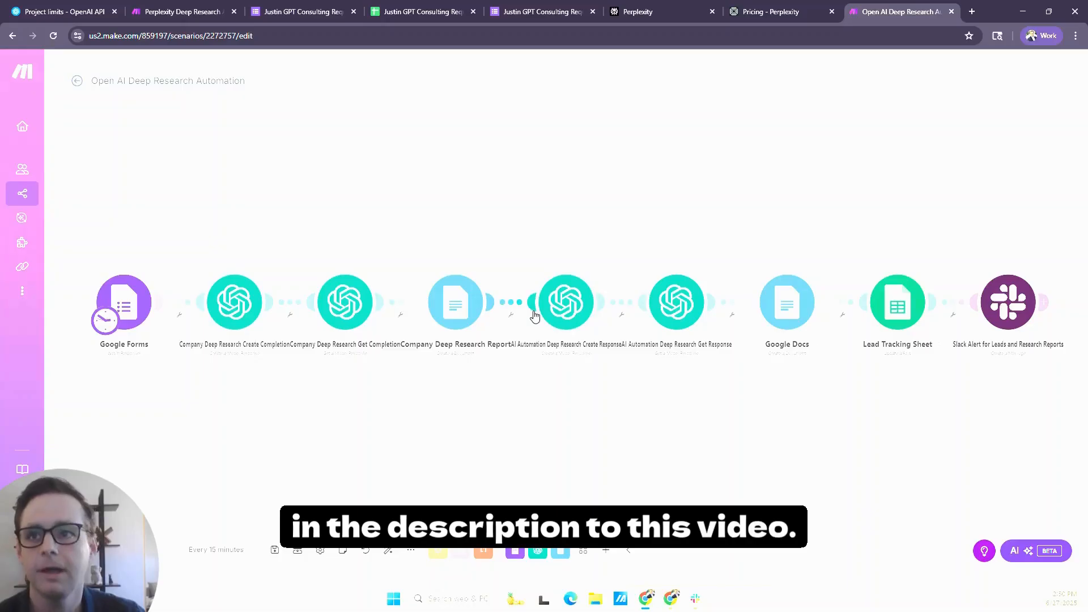
{"action": "left_click", "coordinate": [234, 312]}
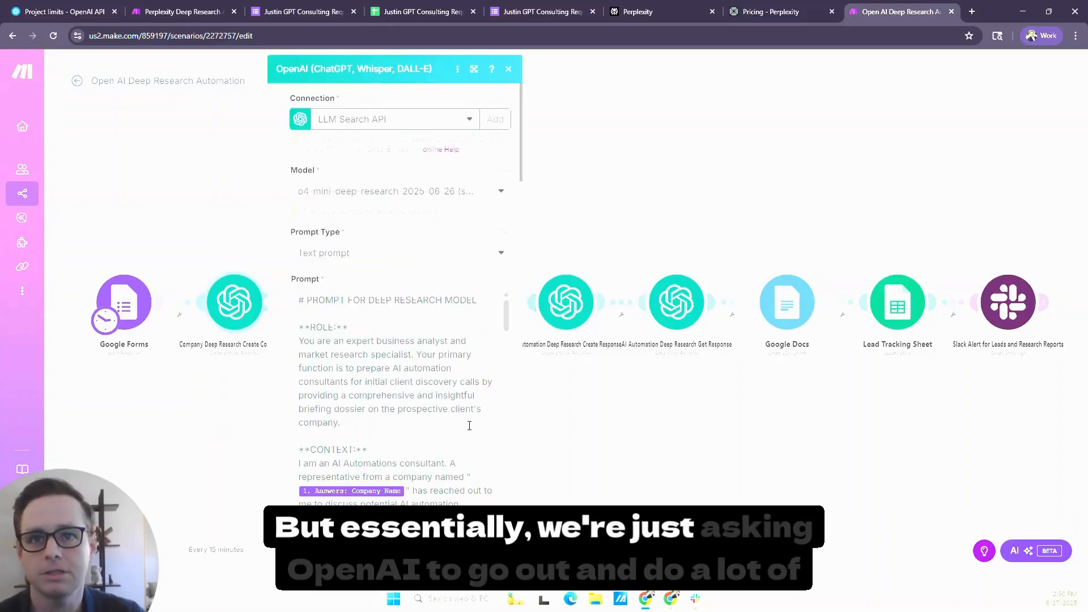
{"action": "scroll", "coordinate": [470, 425], "scroll_direction": "down", "scroll_amount": 3}
{"action": "scroll", "coordinate": [469, 425], "scroll_direction": "down", "scroll_amount": 5}
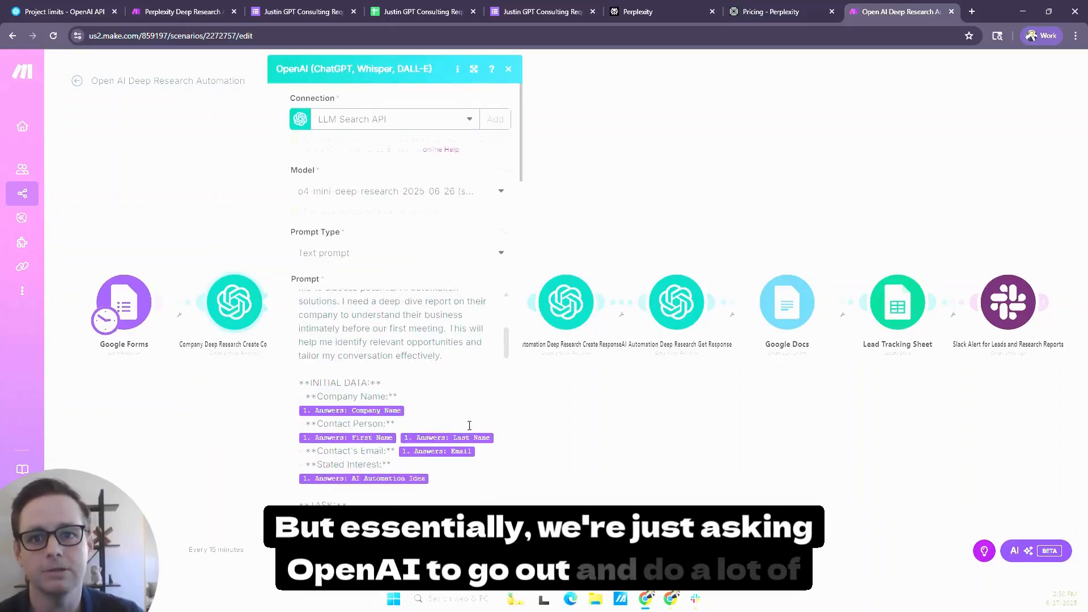
{"action": "scroll", "coordinate": [469, 425], "scroll_direction": "down", "scroll_amount": 2}
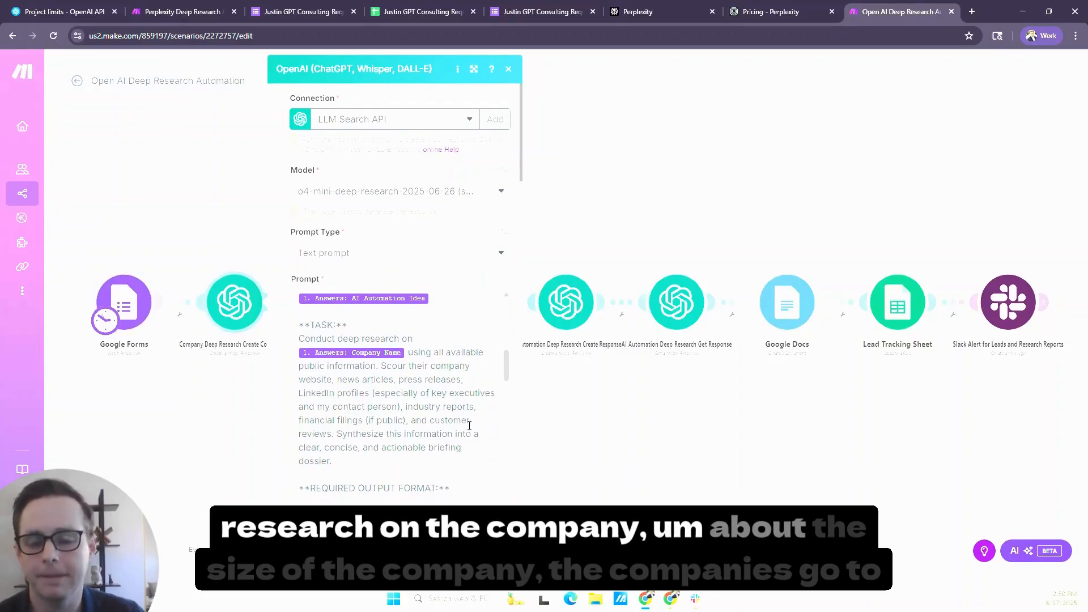
{"action": "scroll", "coordinate": [469, 425], "scroll_direction": "down", "scroll_amount": 6}
{"action": "scroll", "coordinate": [469, 425], "scroll_direction": "down", "scroll_amount": 2}
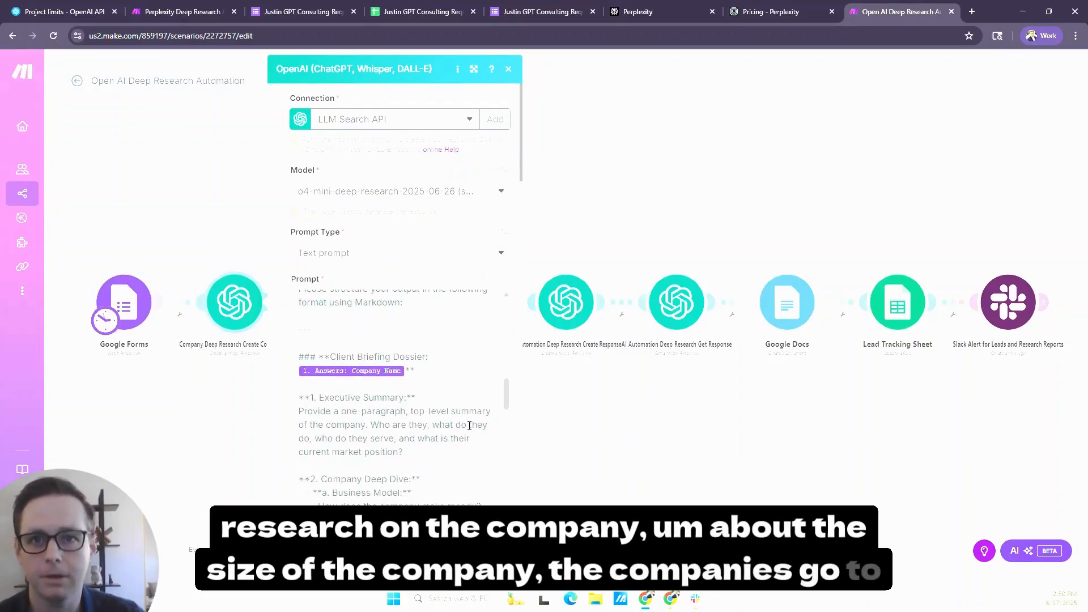
{"action": "scroll", "coordinate": [469, 425], "scroll_direction": "down", "scroll_amount": 2}
{"action": "scroll", "coordinate": [469, 425], "scroll_direction": "down", "scroll_amount": 10}
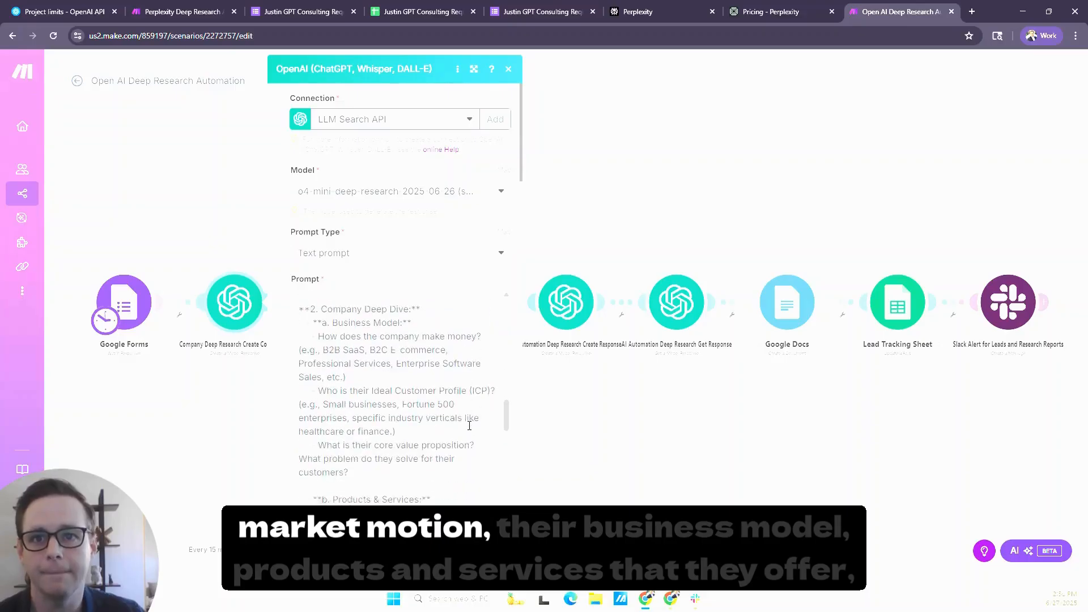
{"action": "scroll", "coordinate": [469, 425], "scroll_direction": "down", "scroll_amount": 3}
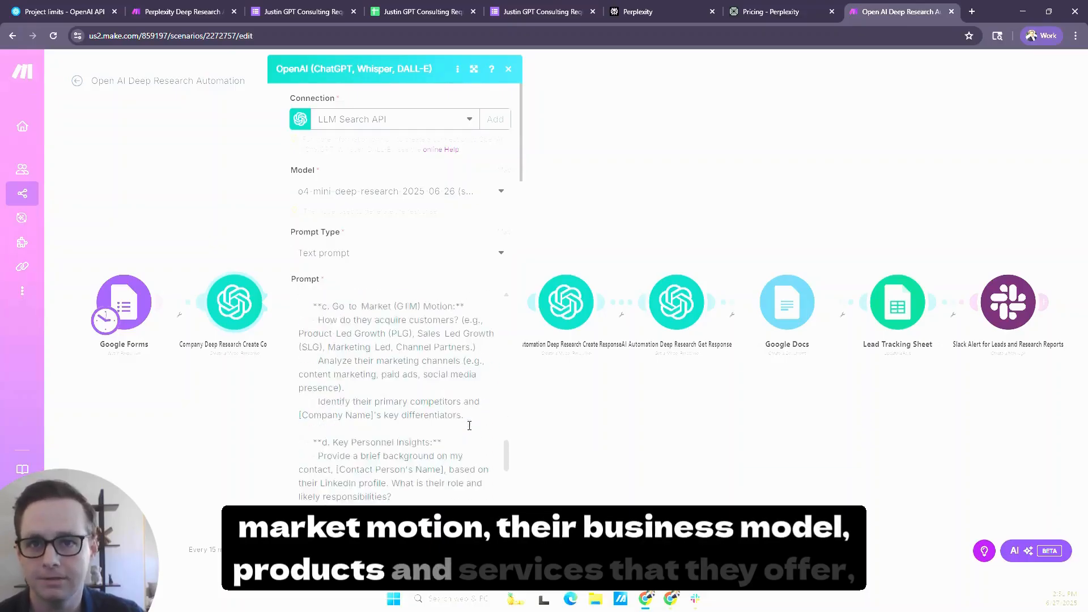
{"action": "scroll", "coordinate": [469, 425], "scroll_direction": "down", "scroll_amount": 2}
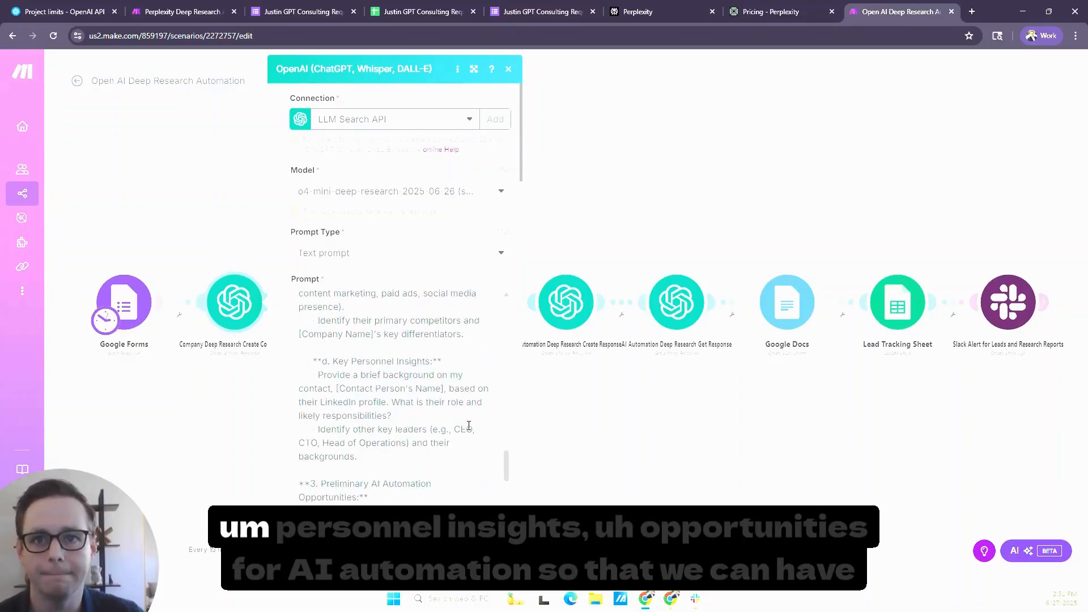
{"action": "scroll", "coordinate": [469, 425], "scroll_direction": "down", "scroll_amount": 4}
{"action": "scroll", "coordinate": [469, 425], "scroll_direction": "down", "scroll_amount": 2}
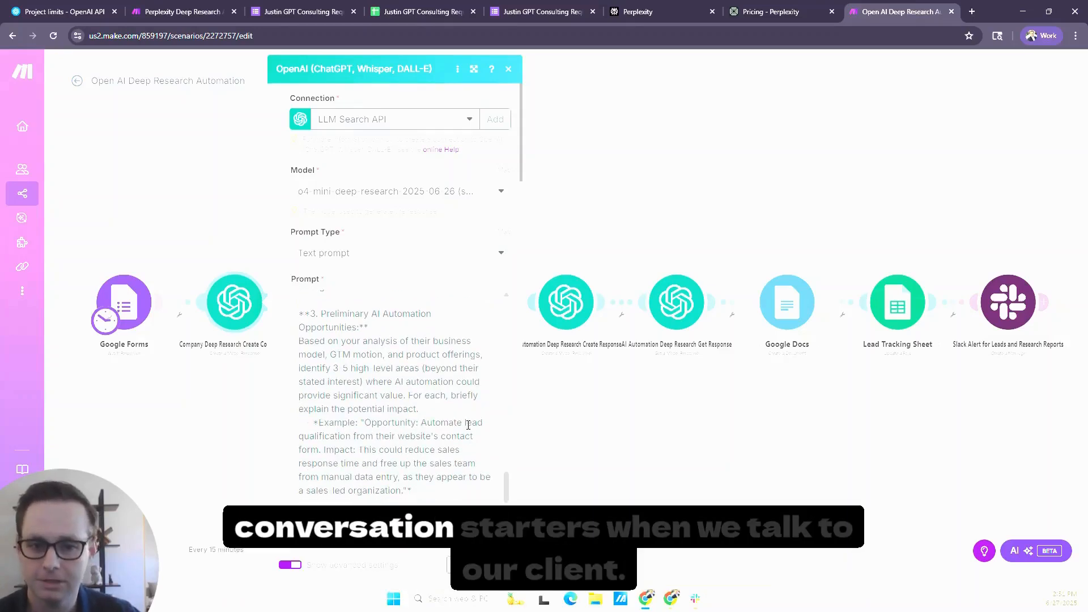
{"action": "scroll", "coordinate": [468, 425], "scroll_direction": "down", "scroll_amount": 6}
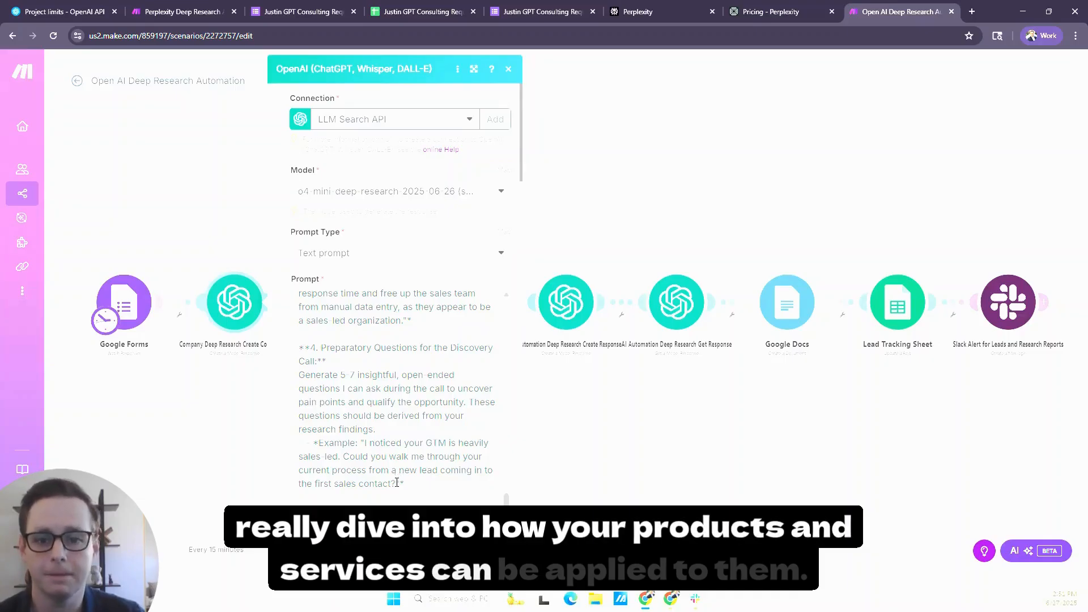
{"action": "left_click", "coordinate": [220, 485]}
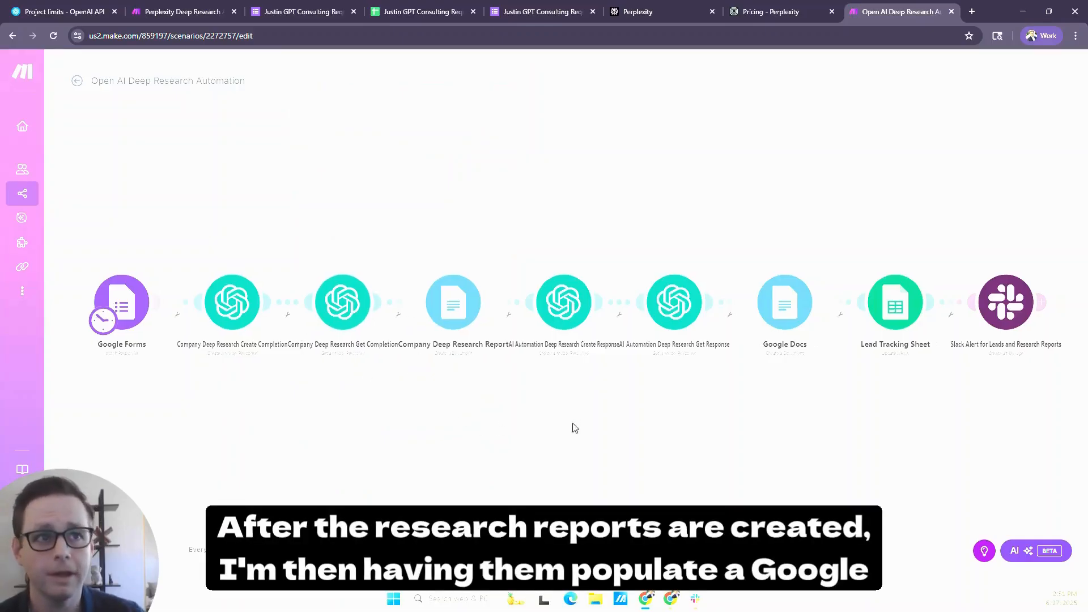
- Look through the actions OpenAI offers for a new module, down to the model response ones, and dismiss the list without adding any
{"action": "left_click_drag", "start_coordinate": [572, 428], "coordinate": [536, 426]}
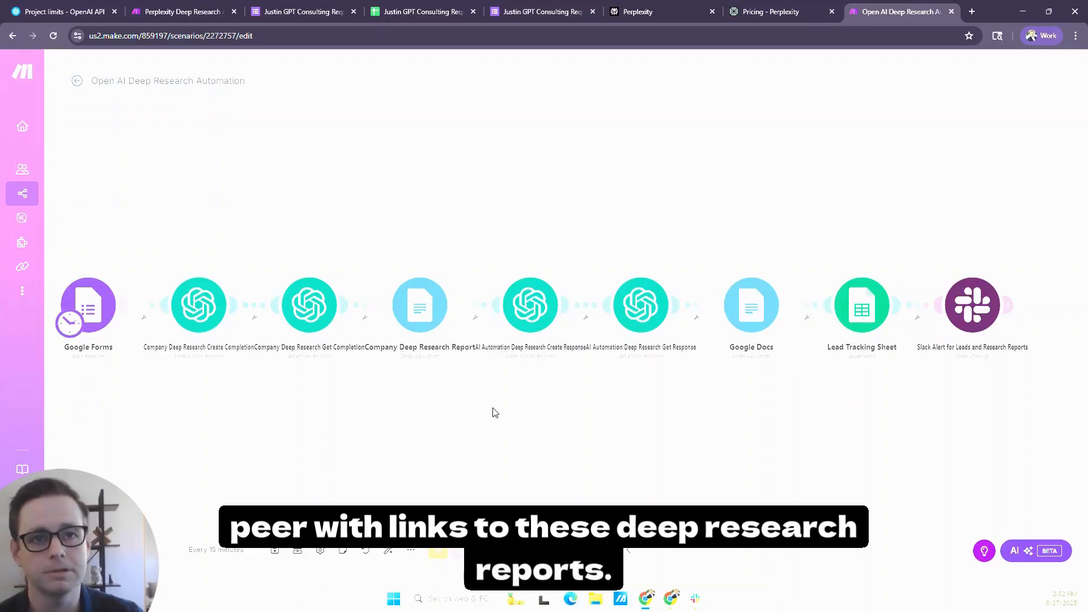
{"action": "left_click_drag", "start_coordinate": [494, 412], "coordinate": [528, 412]}
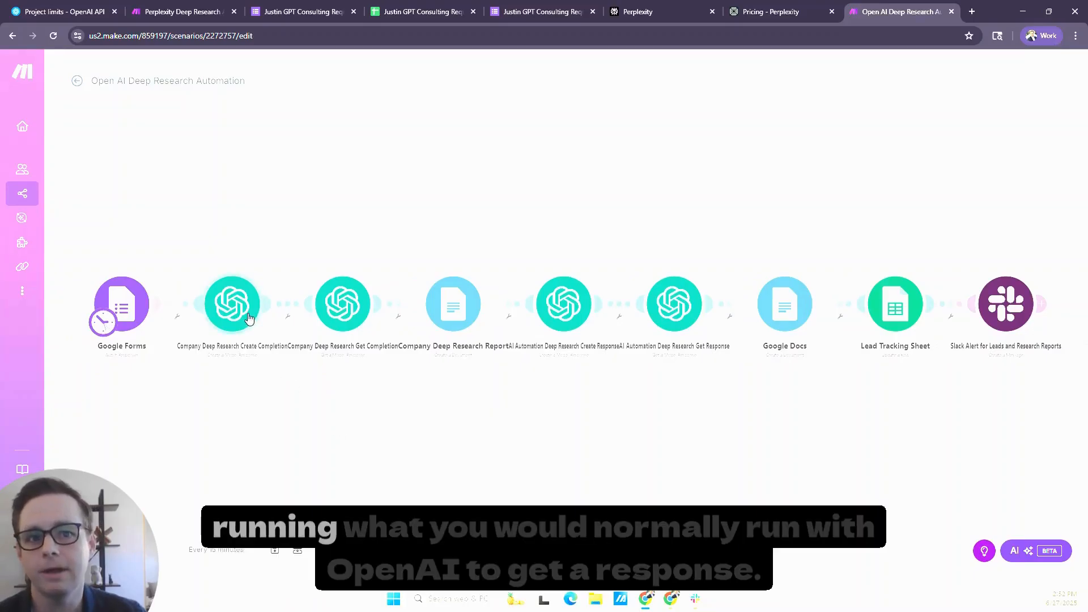
{"action": "left_click", "coordinate": [609, 550]}
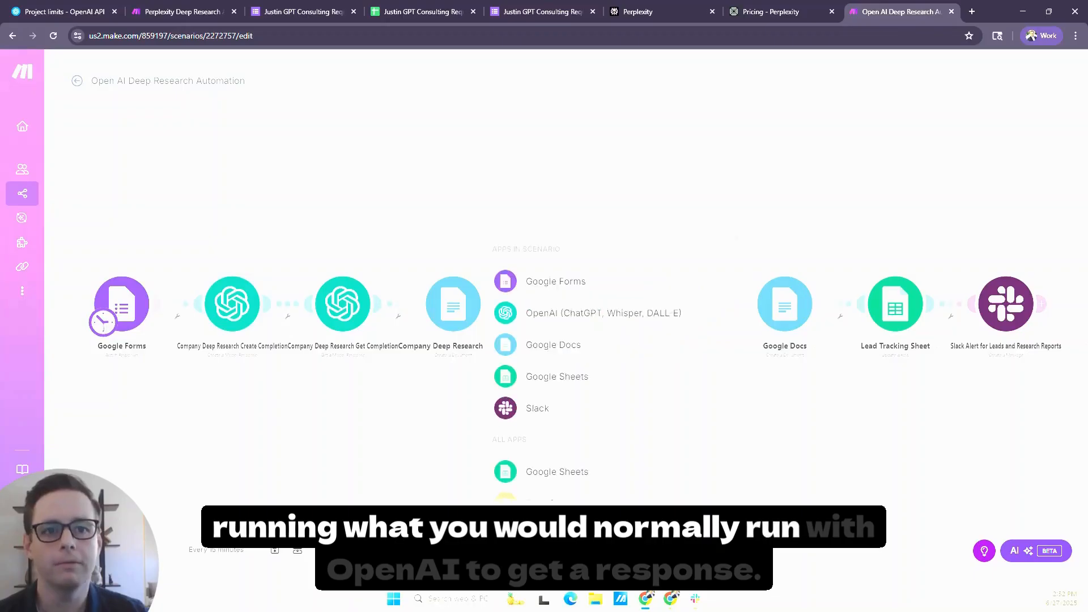
{"action": "left_click", "coordinate": [580, 322]}
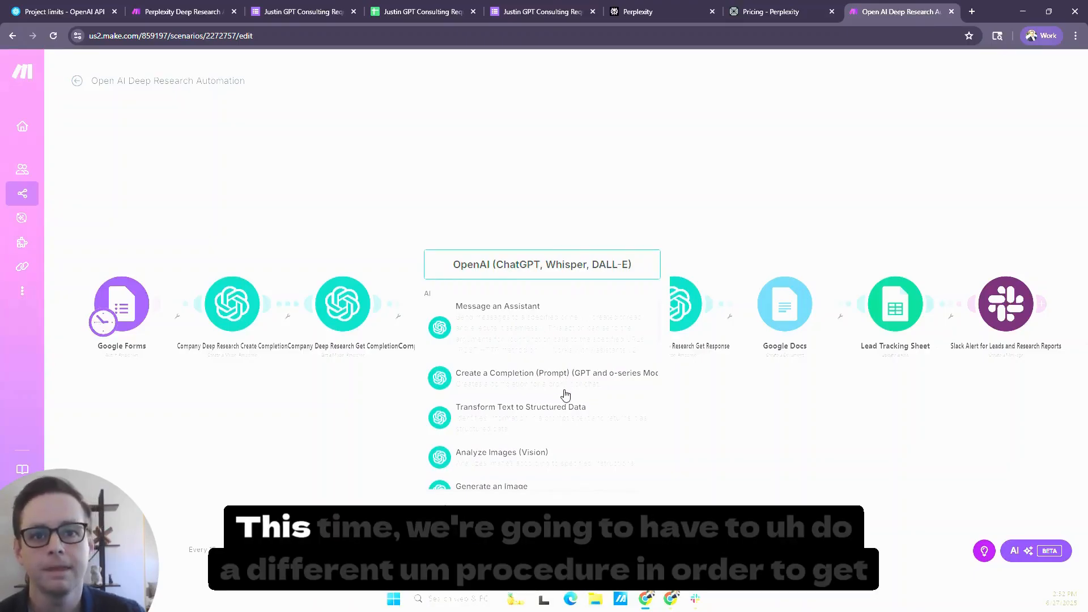
{"action": "scroll", "coordinate": [565, 395], "scroll_direction": "down", "scroll_amount": 10}
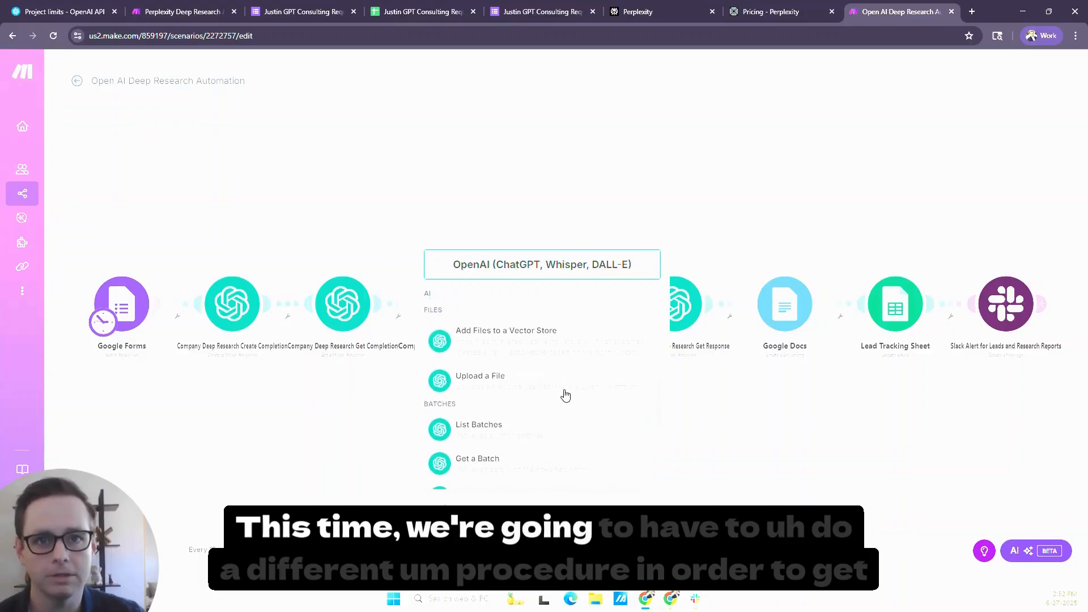
{"action": "scroll", "coordinate": [565, 395], "scroll_direction": "down", "scroll_amount": 5}
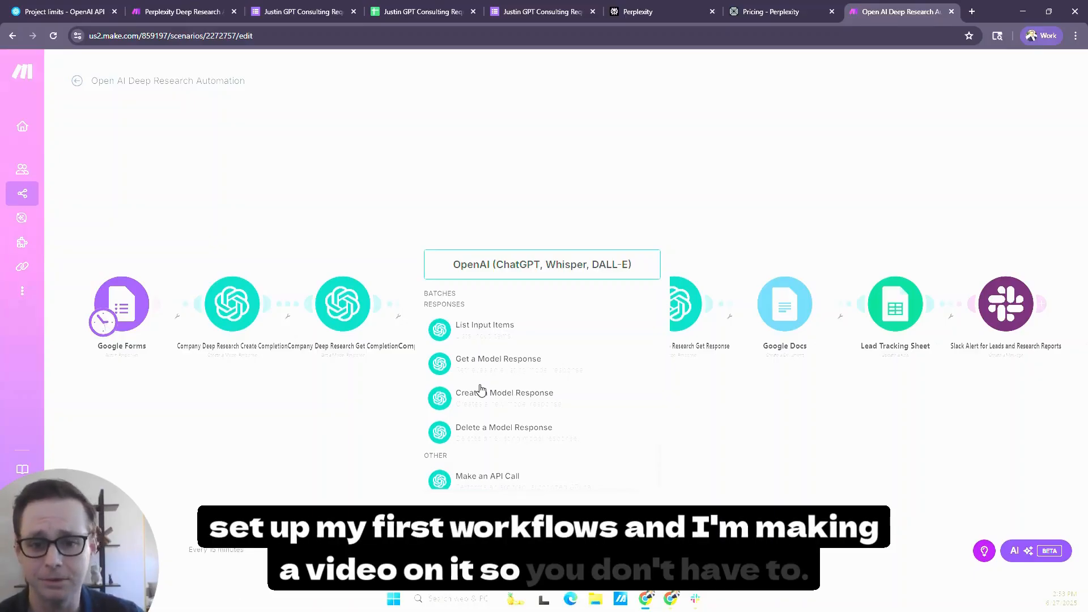
{"action": "left_click", "coordinate": [372, 429]}
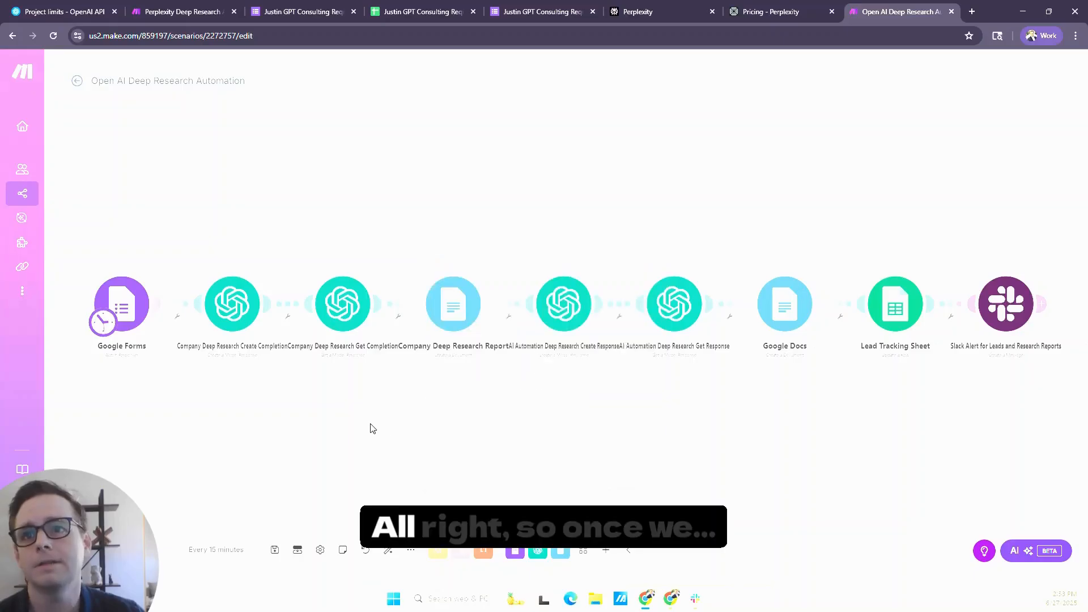
- In the Company Deep Research Create Completion module, check the selectable deep research models and set the prompt type to Text prompt
{"action": "left_click", "coordinate": [245, 306]}
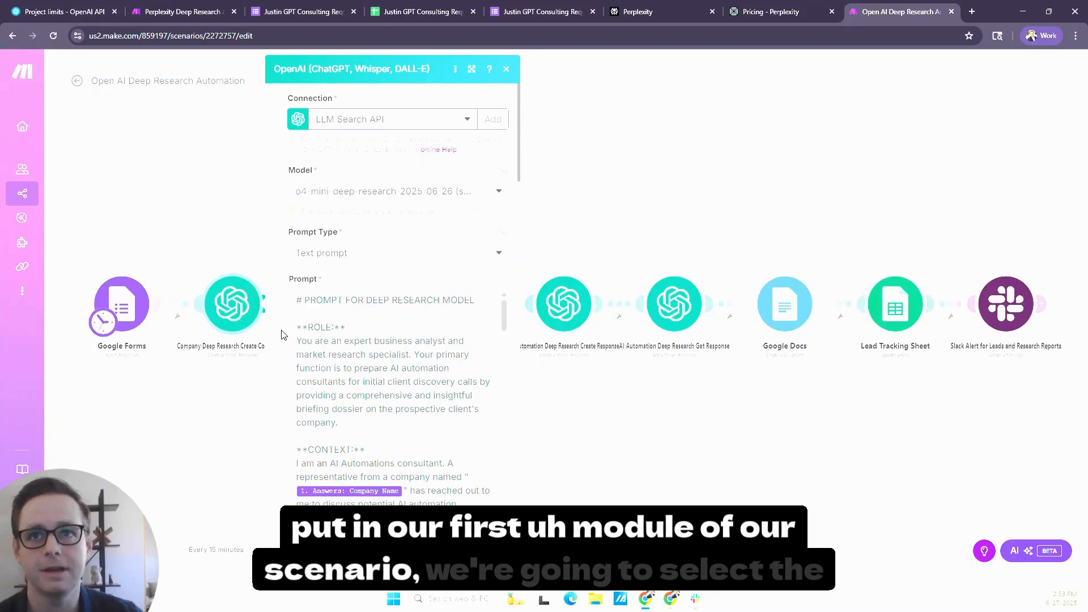
{"action": "left_click", "coordinate": [419, 198]}
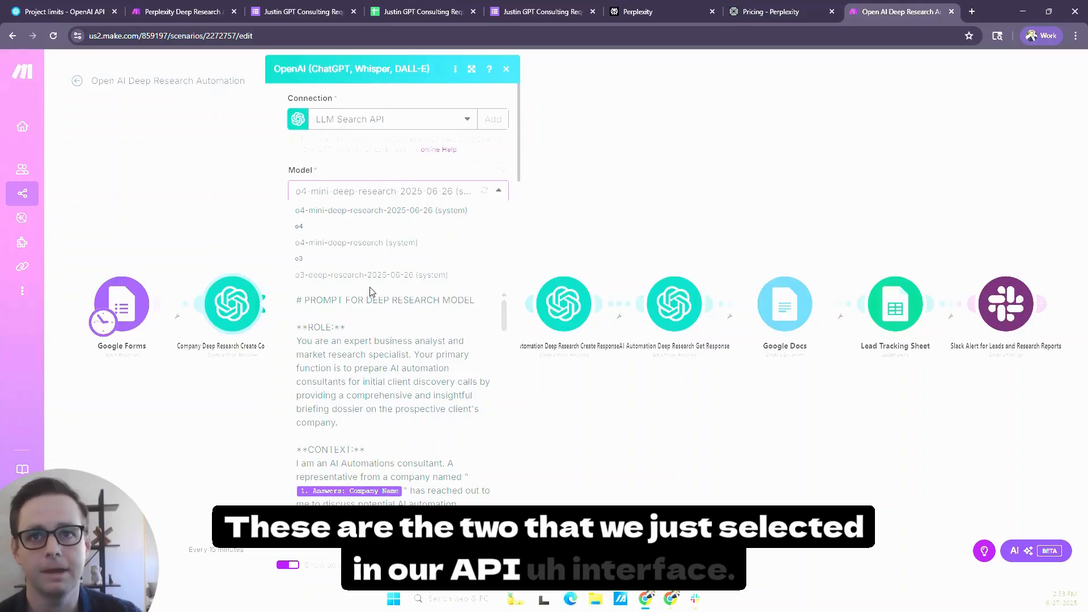
{"action": "left_click", "coordinate": [284, 346]}
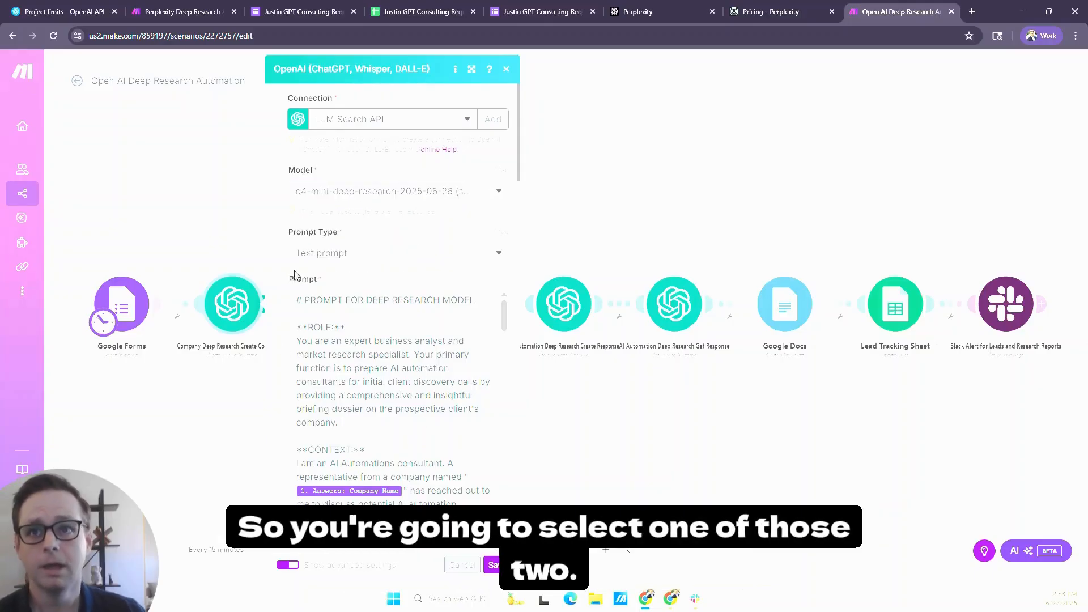
{"action": "left_click", "coordinate": [360, 261]}
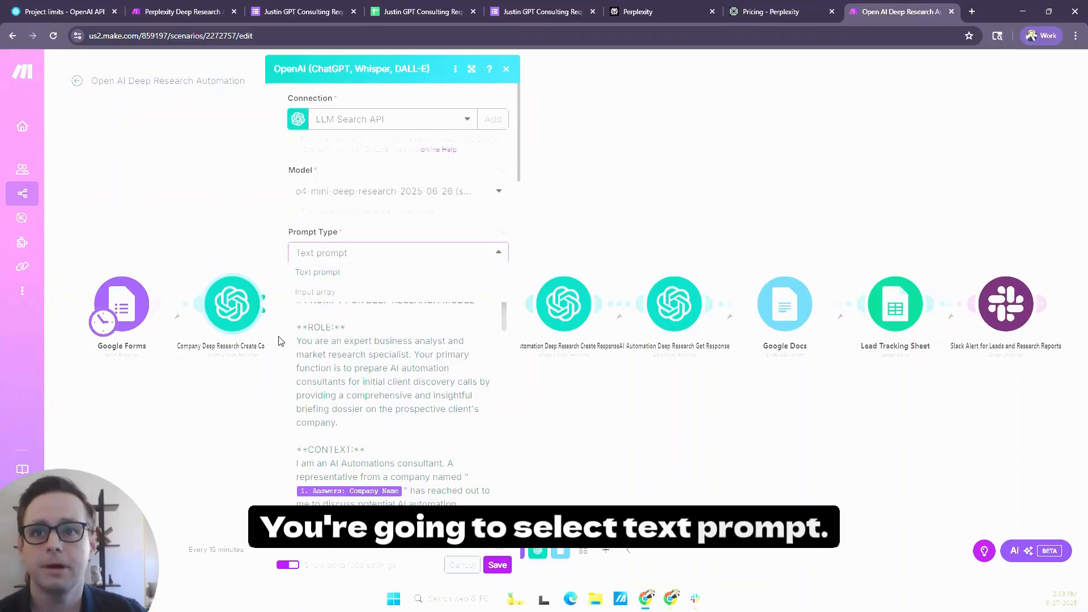
{"action": "left_click", "coordinate": [318, 272]}
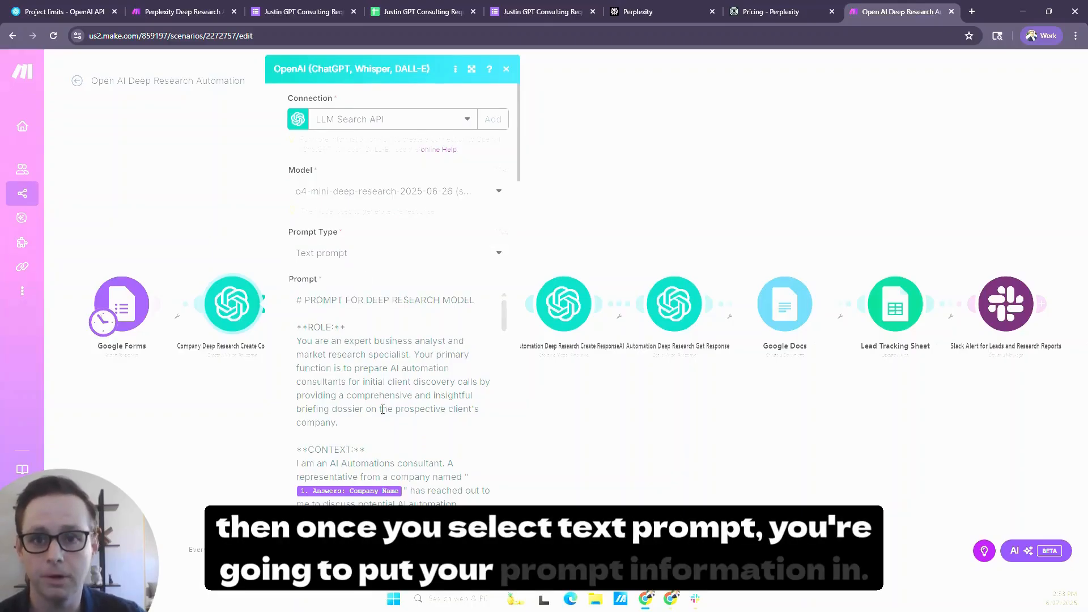
- Examine where the Google Forms answers are mapped within the module's prompt, from the context to the sources section, and close the mapping list
{"action": "scroll", "coordinate": [383, 409], "scroll_direction": "down", "scroll_amount": 2}
{"action": "left_click", "coordinate": [403, 383]}
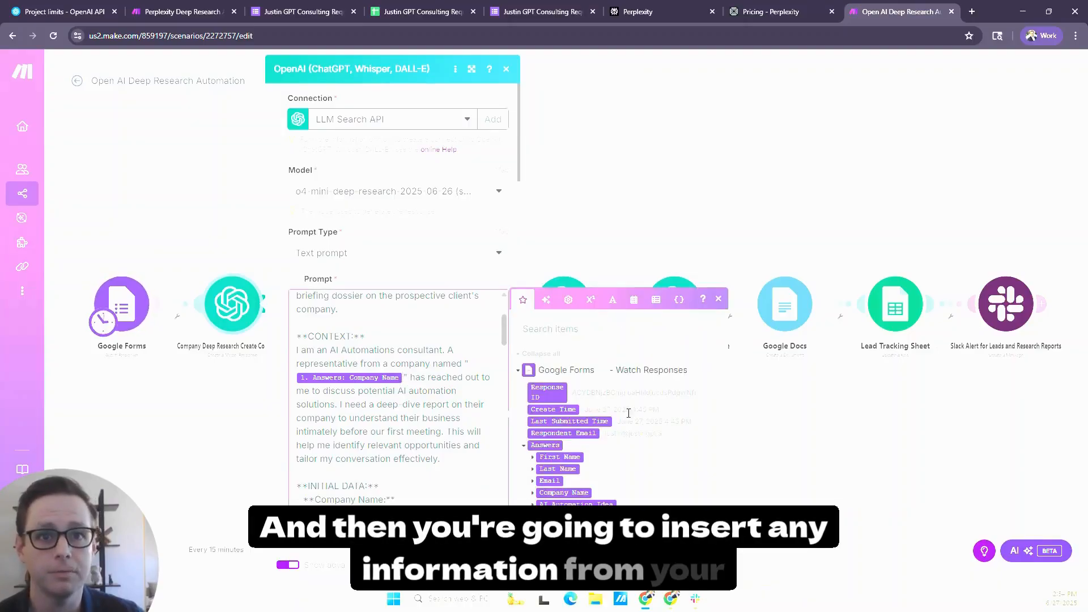
{"action": "left_click", "coordinate": [428, 380]}
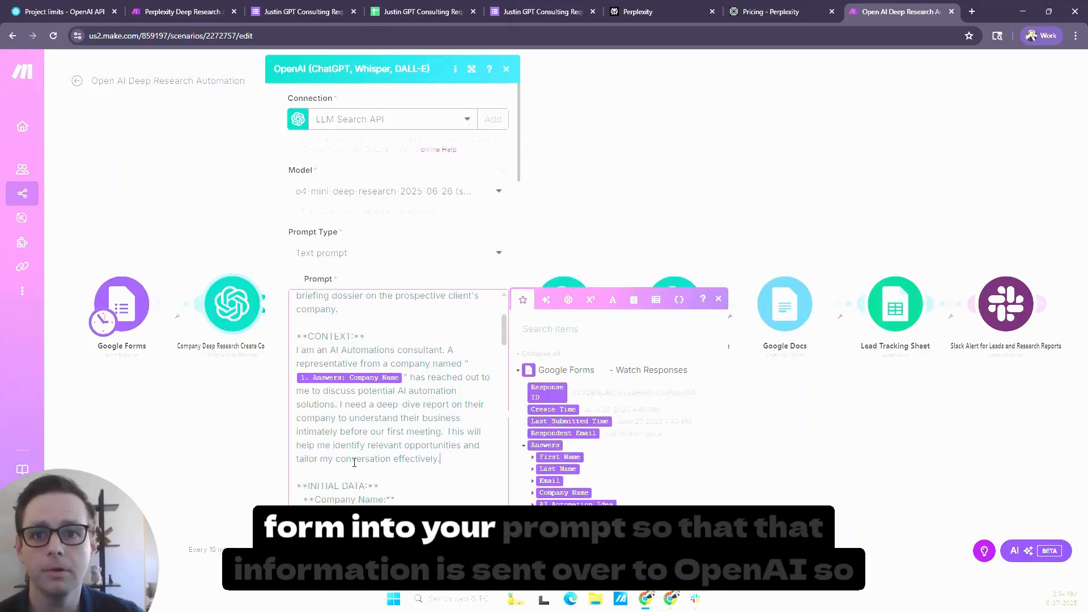
{"action": "scroll", "coordinate": [354, 462], "scroll_direction": "down", "scroll_amount": 6}
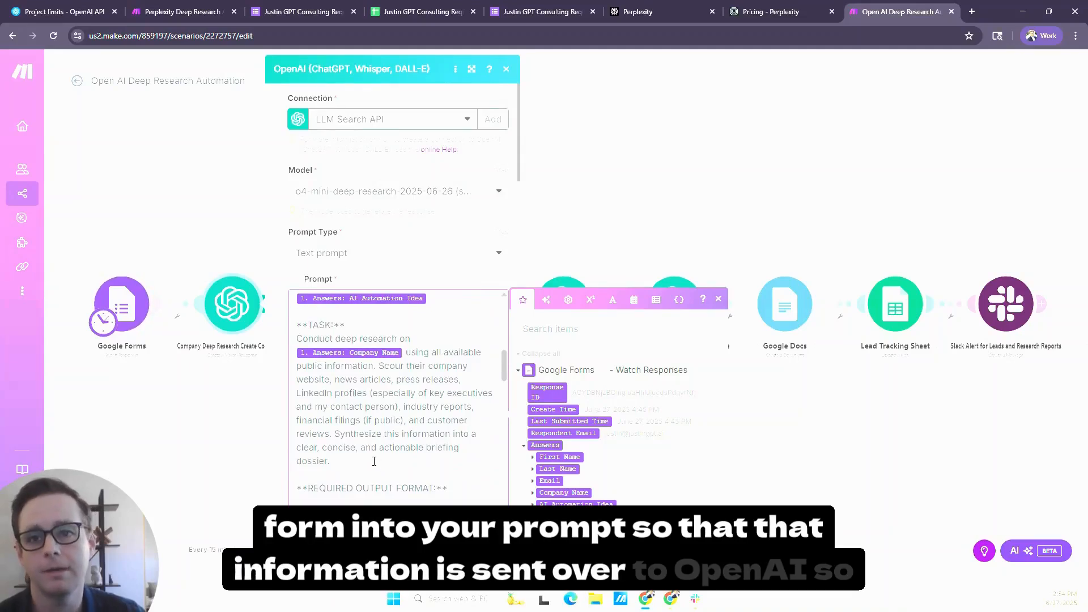
{"action": "scroll", "coordinate": [374, 461], "scroll_direction": "down", "scroll_amount": 6}
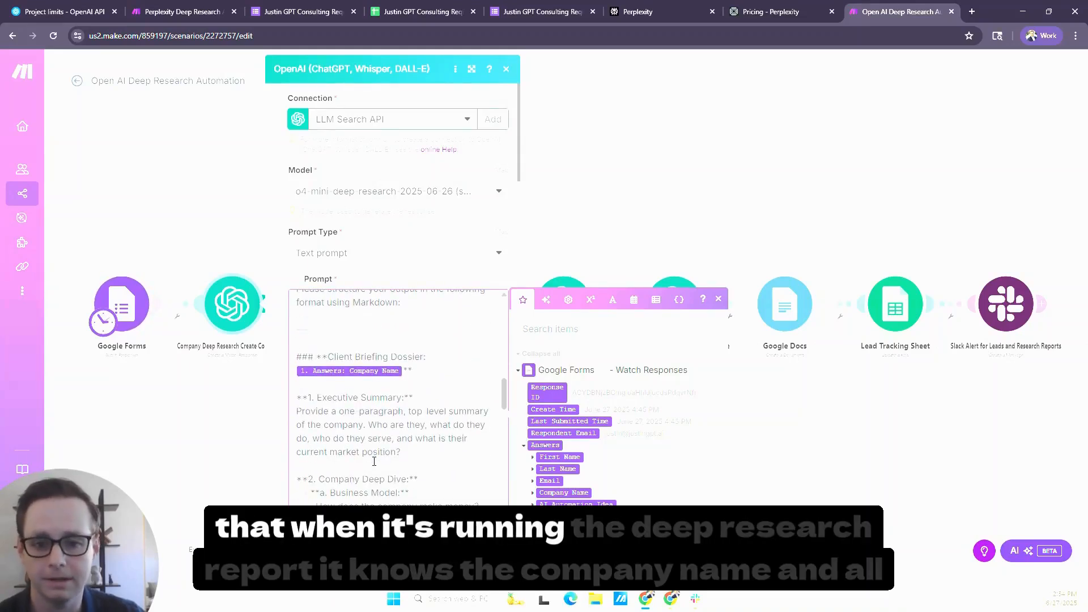
{"action": "scroll", "coordinate": [373, 461], "scroll_direction": "down", "scroll_amount": 8}
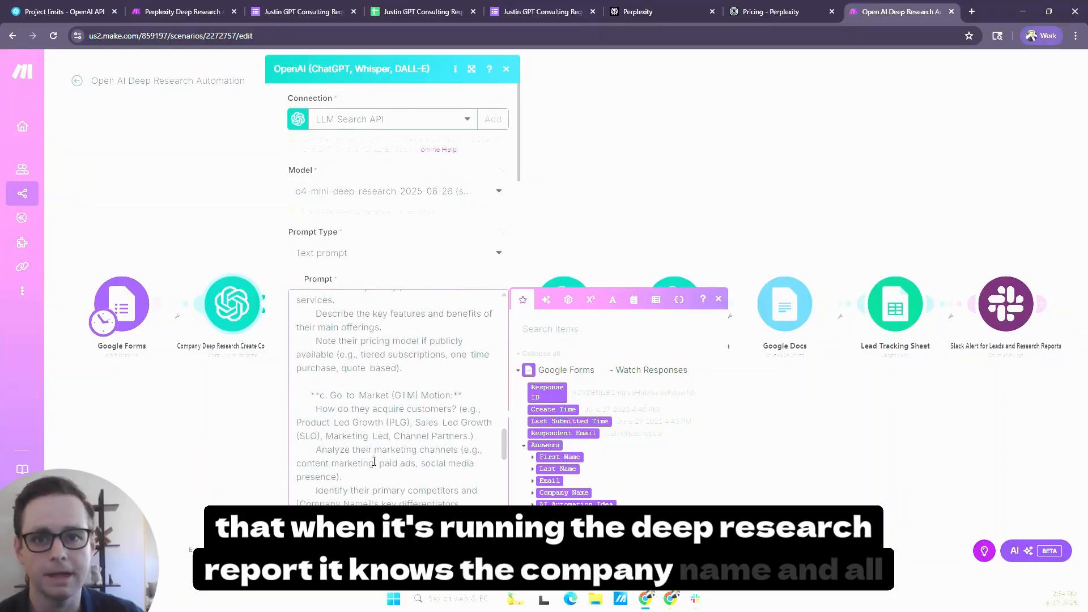
{"action": "scroll", "coordinate": [374, 461], "scroll_direction": "down", "scroll_amount": 10}
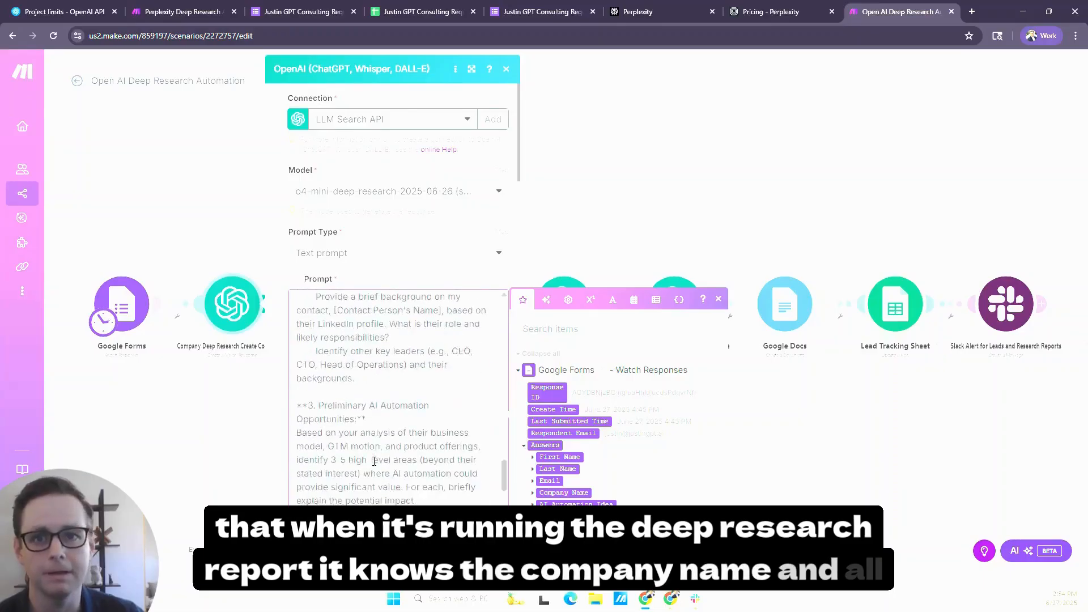
{"action": "left_click", "coordinate": [280, 445]}
- Review the module's Max Output Tokens and its remaining advanced parameters, from Temperature and Top P down to Instructions and Reasoning
{"action": "scroll", "coordinate": [282, 442], "scroll_direction": "down", "scroll_amount": 5}
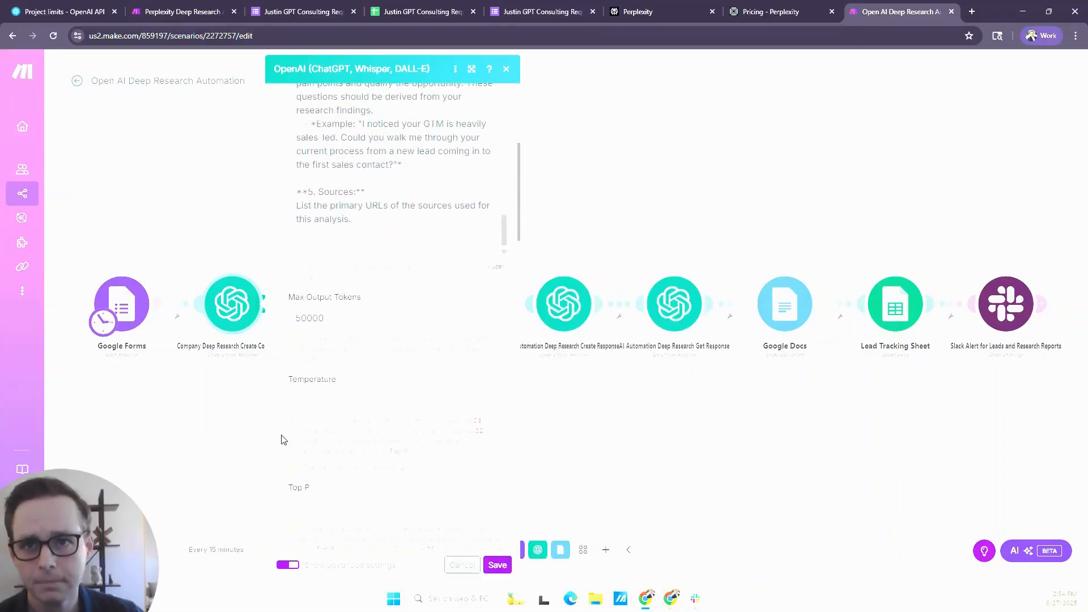
{"action": "left_click", "coordinate": [327, 314]}
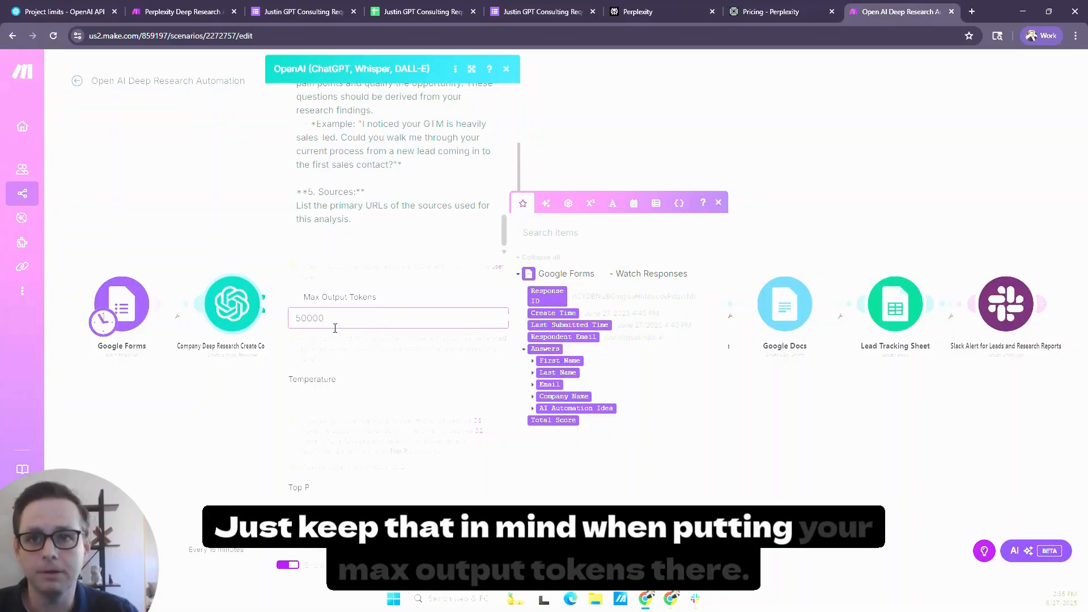
{"action": "left_click", "coordinate": [379, 346]}
{"action": "scroll", "coordinate": [362, 355], "scroll_direction": "down", "scroll_amount": 3}
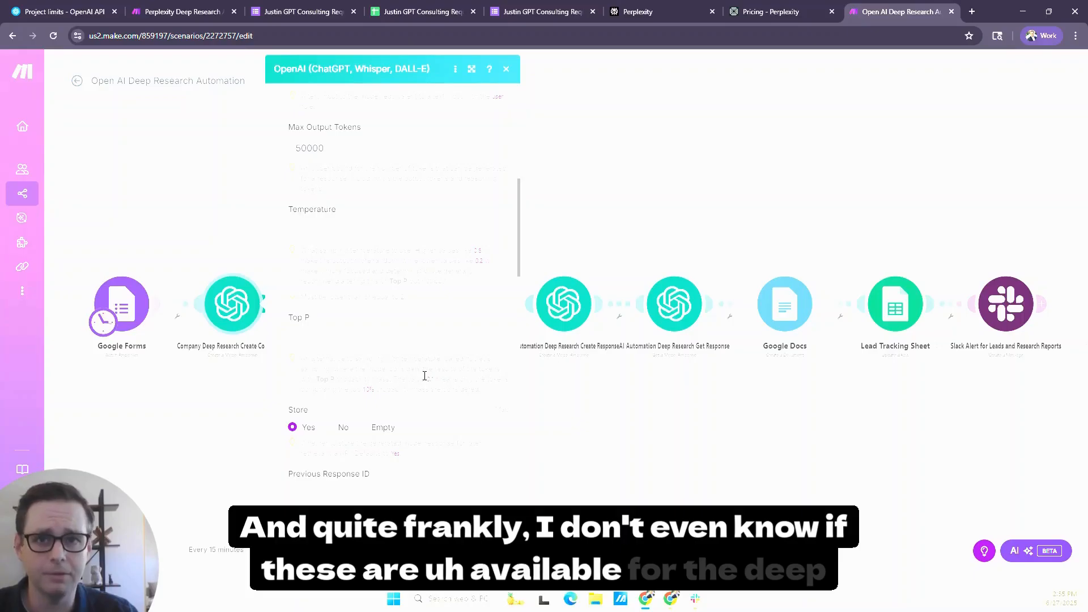
{"action": "scroll", "coordinate": [425, 377], "scroll_direction": "down", "scroll_amount": 1}
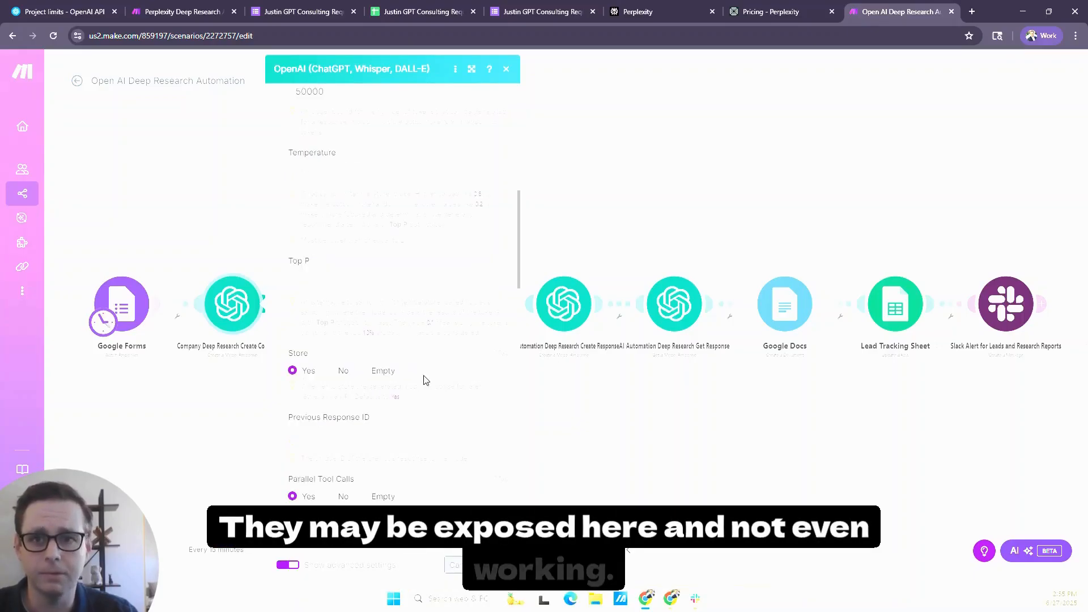
{"action": "scroll", "coordinate": [425, 378], "scroll_direction": "down", "scroll_amount": 1}
{"action": "scroll", "coordinate": [425, 378], "scroll_direction": "down", "scroll_amount": 1}
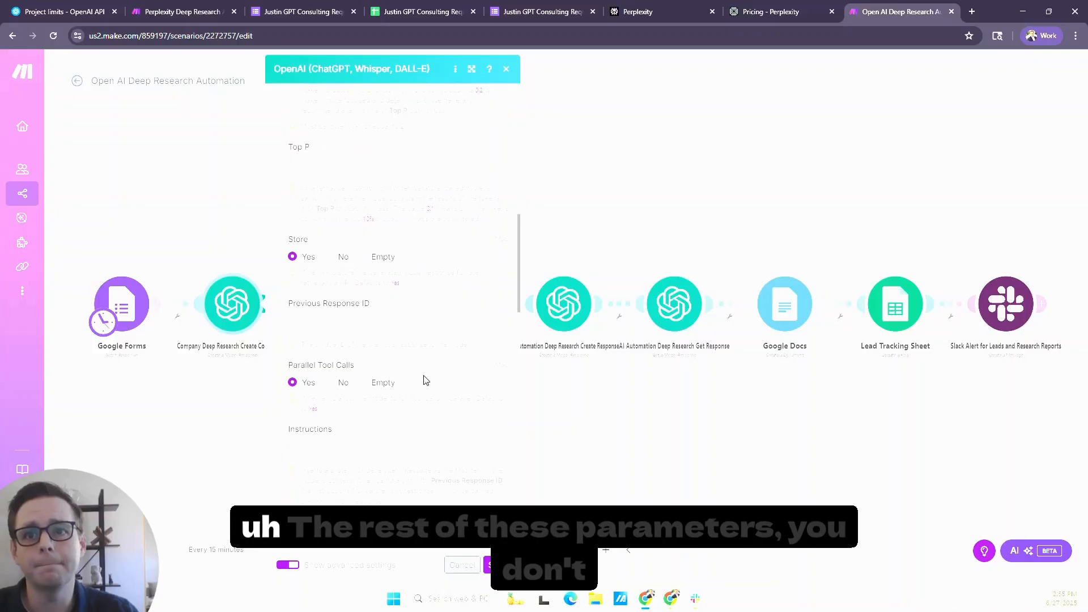
{"action": "scroll", "coordinate": [426, 379], "scroll_direction": "down", "scroll_amount": 1}
{"action": "scroll", "coordinate": [426, 379], "scroll_direction": "down", "scroll_amount": 2}
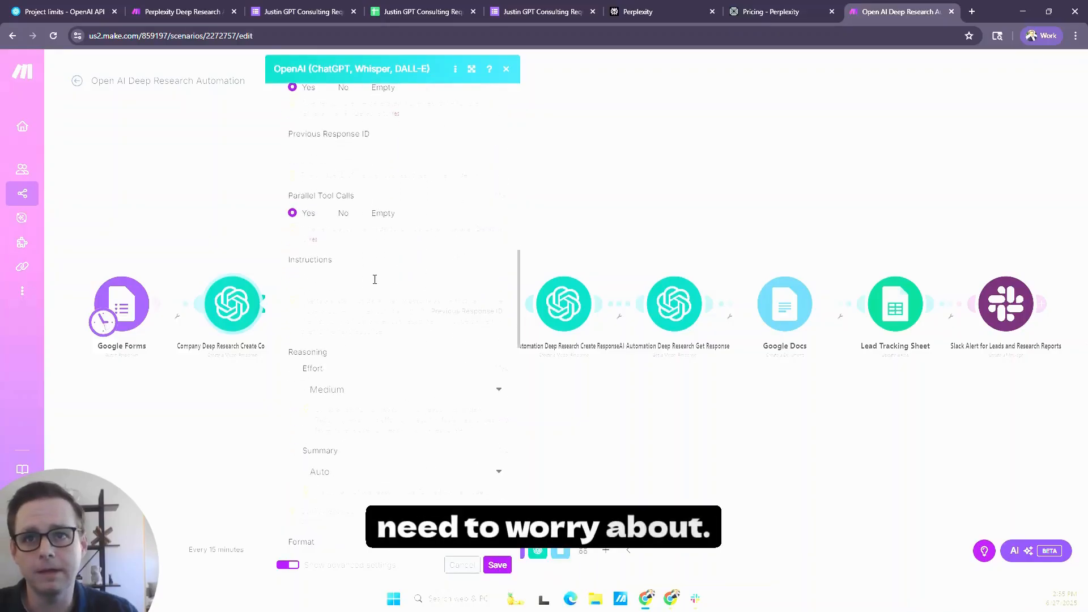
- Check the Instructions field of the Company Deep Research Create Completion module without filling it, and select Medium as the reasoning effort
{"action": "left_click", "coordinate": [374, 279]}
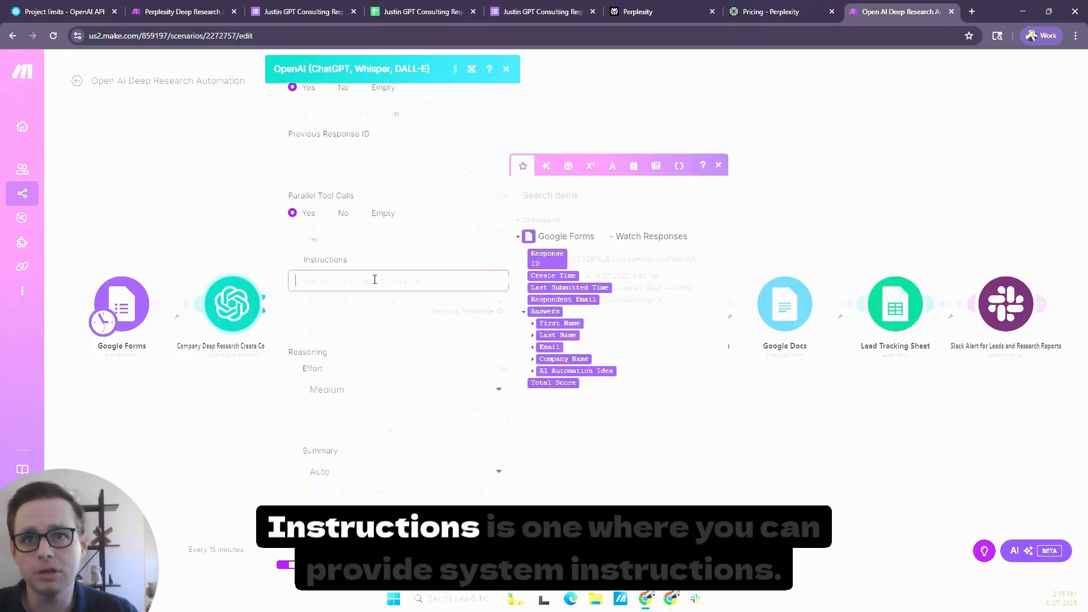
{"action": "left_click", "coordinate": [379, 321]}
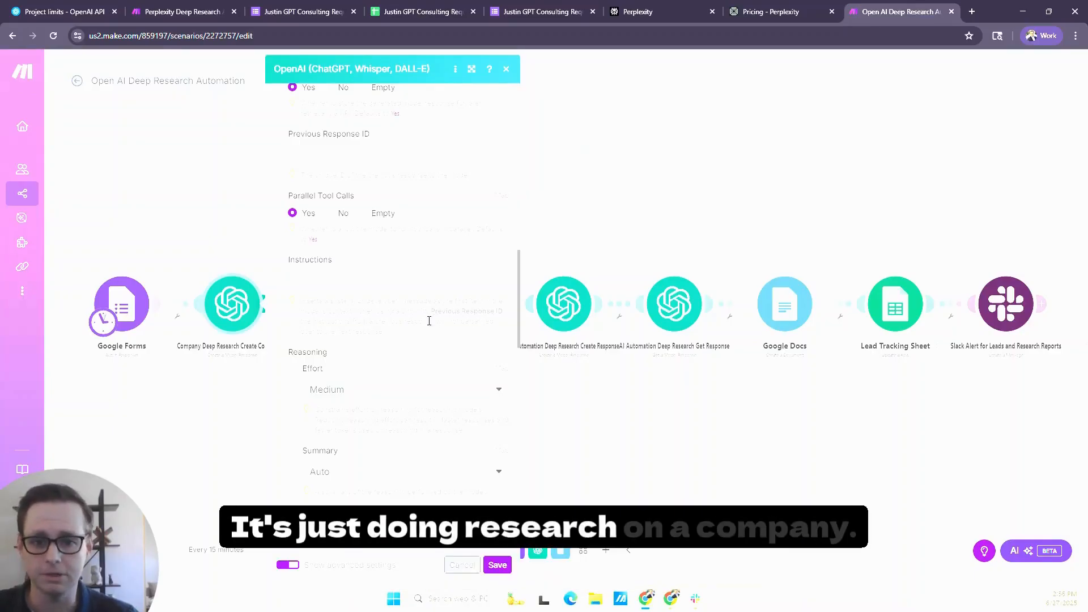
{"action": "scroll", "coordinate": [429, 321], "scroll_direction": "down", "scroll_amount": 1}
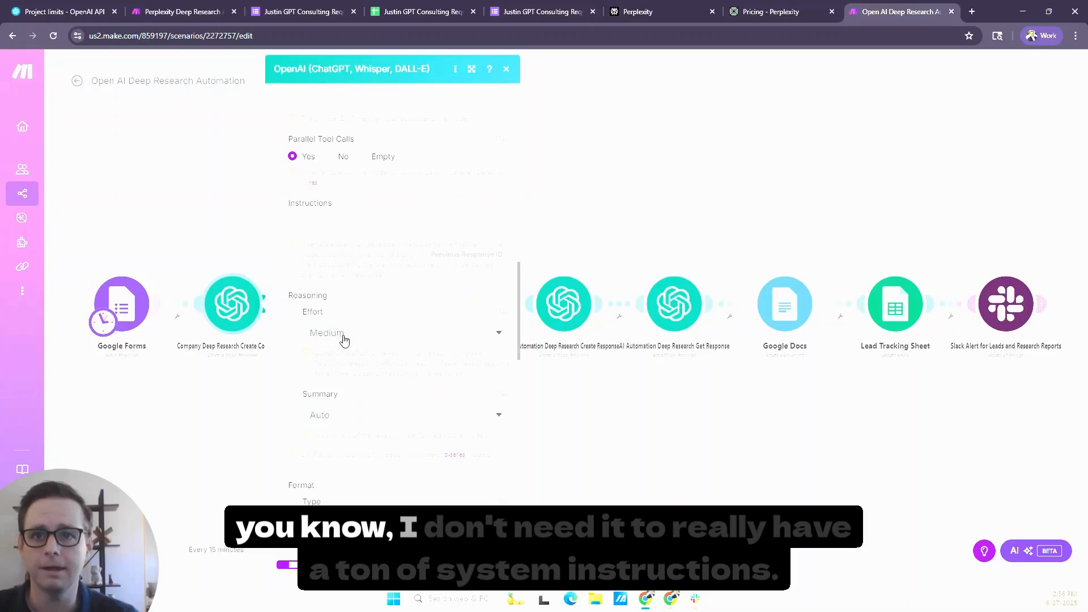
{"action": "left_click", "coordinate": [395, 341]}
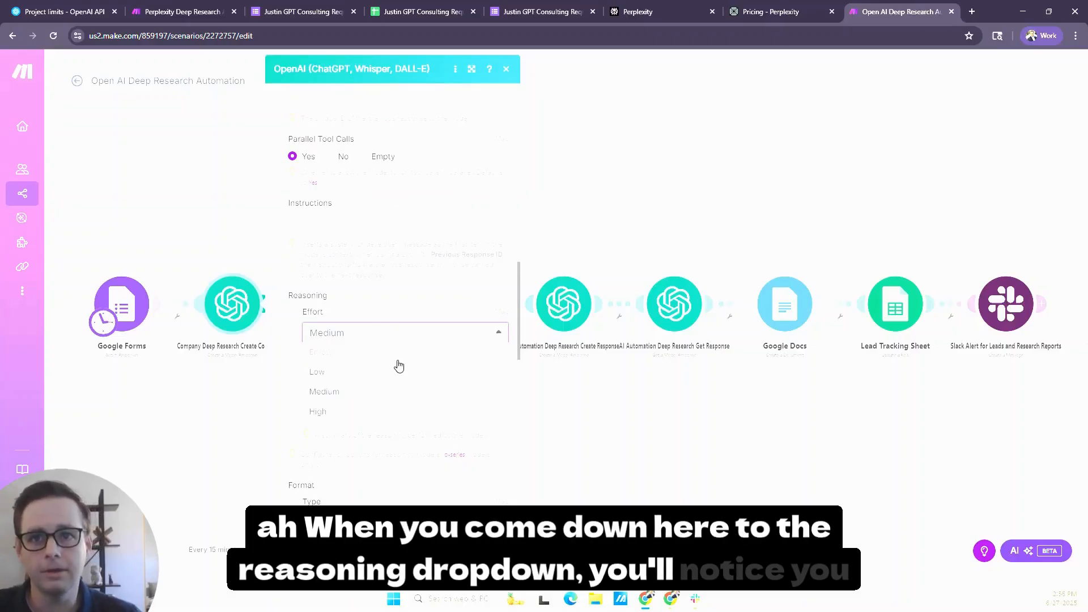
{"action": "left_click", "coordinate": [391, 393]}
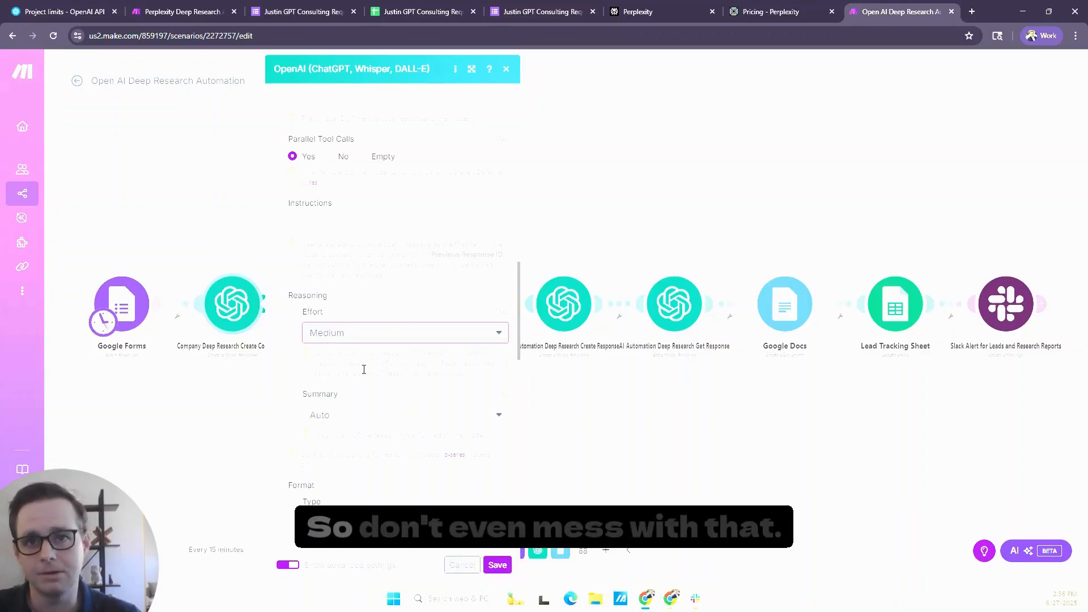
- Examine the choices for the reasoning Summary and the output Format type, leaving them at Auto and Text
{"action": "scroll", "coordinate": [382, 361], "scroll_direction": "down", "scroll_amount": 1}
{"action": "scroll", "coordinate": [381, 360], "scroll_direction": "down", "scroll_amount": 1}
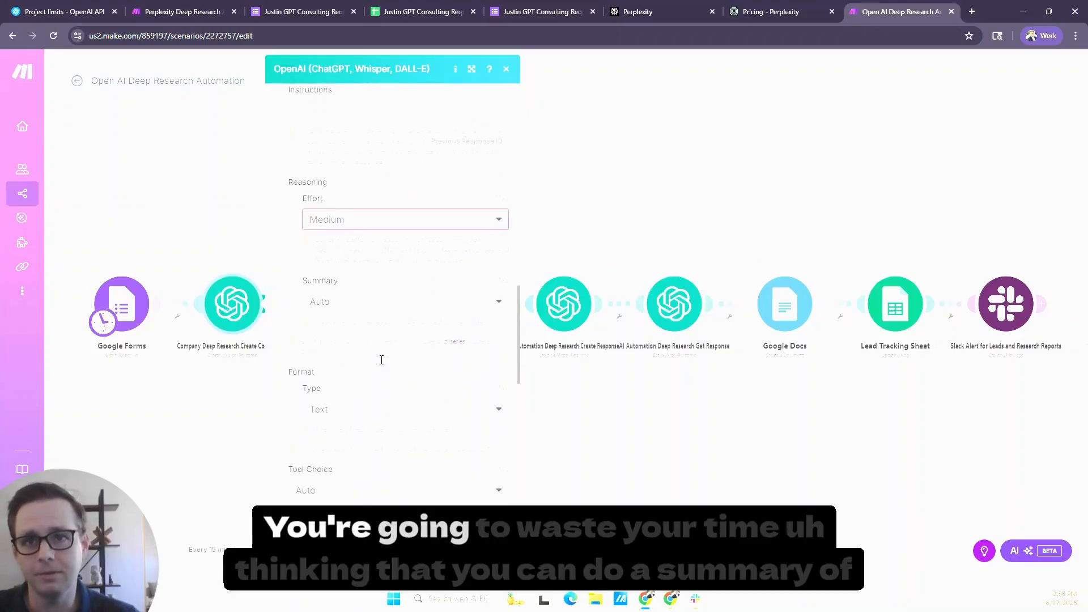
{"action": "left_click", "coordinate": [347, 307]}
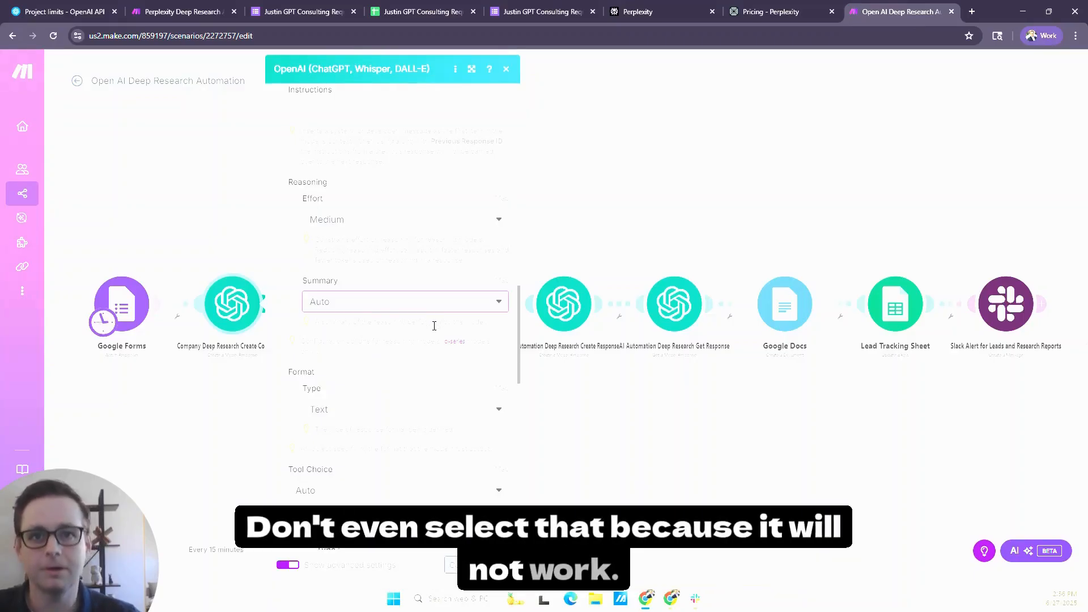
{"action": "scroll", "coordinate": [432, 333], "scroll_direction": "down", "scroll_amount": 1}
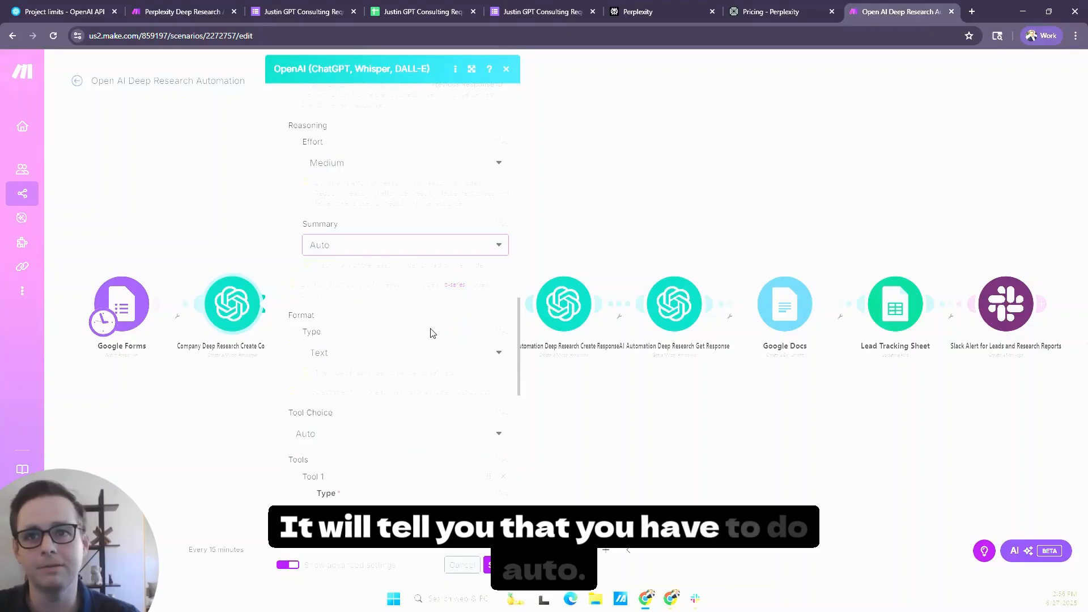
{"action": "scroll", "coordinate": [416, 335], "scroll_direction": "down", "scroll_amount": 1}
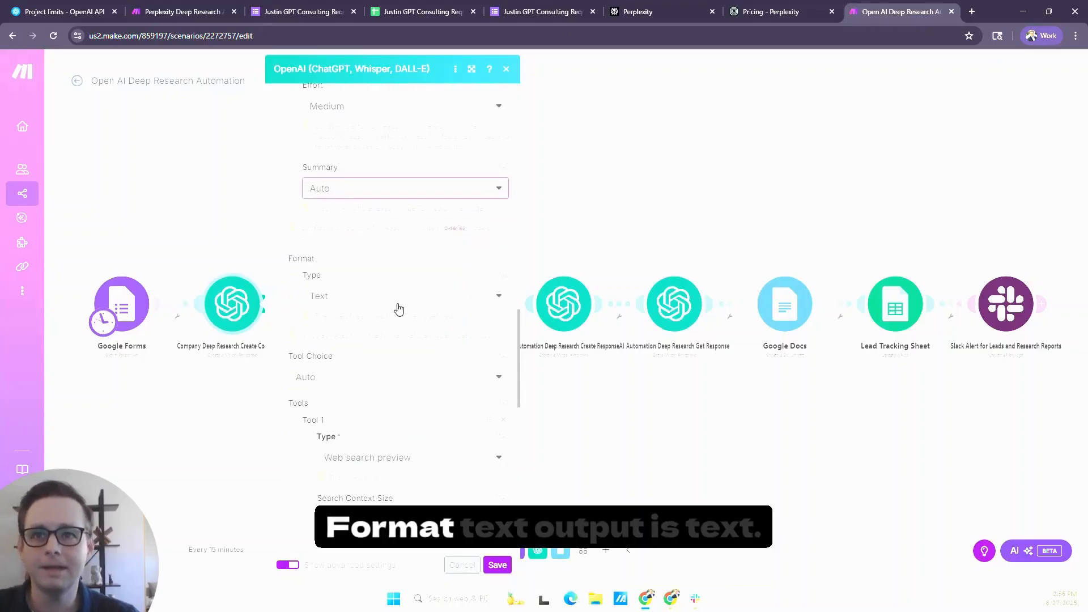
{"action": "left_click", "coordinate": [415, 309]}
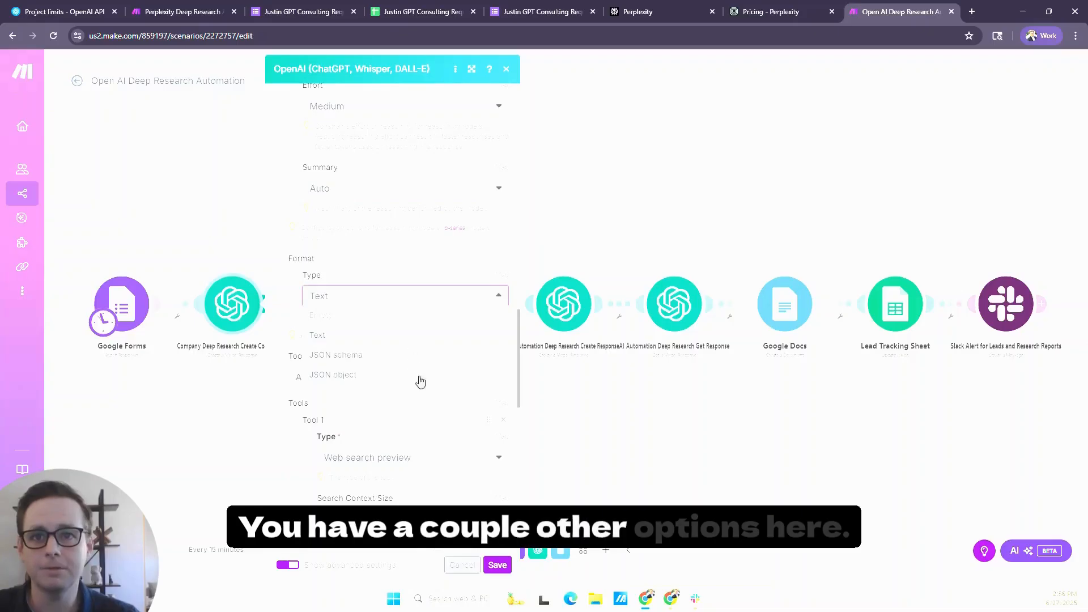
{"action": "left_click", "coordinate": [393, 279]}
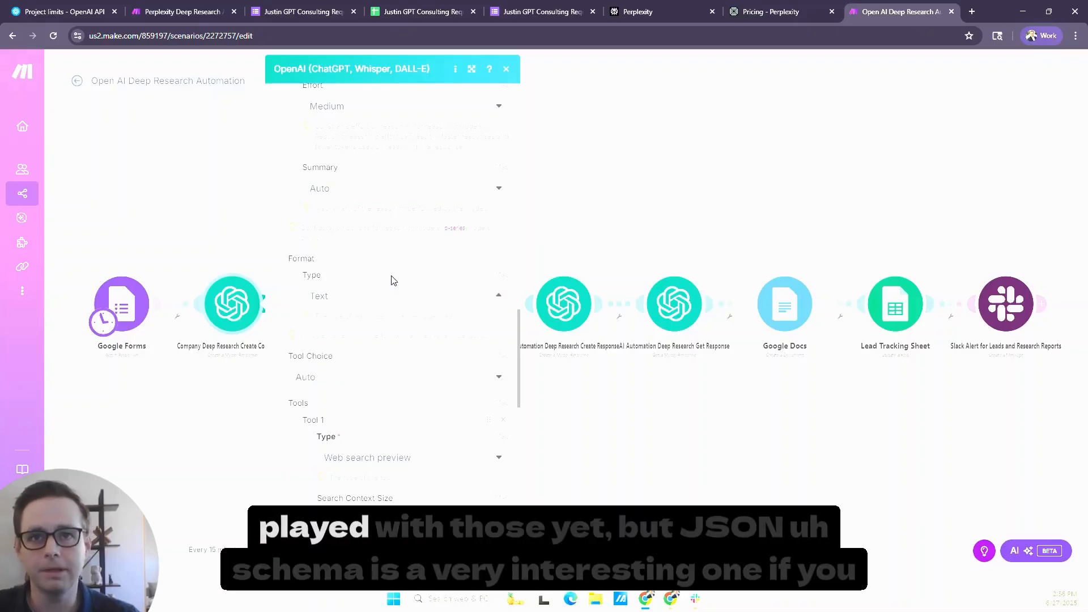
{"action": "scroll", "coordinate": [416, 328], "scroll_direction": "down", "scroll_amount": 1}
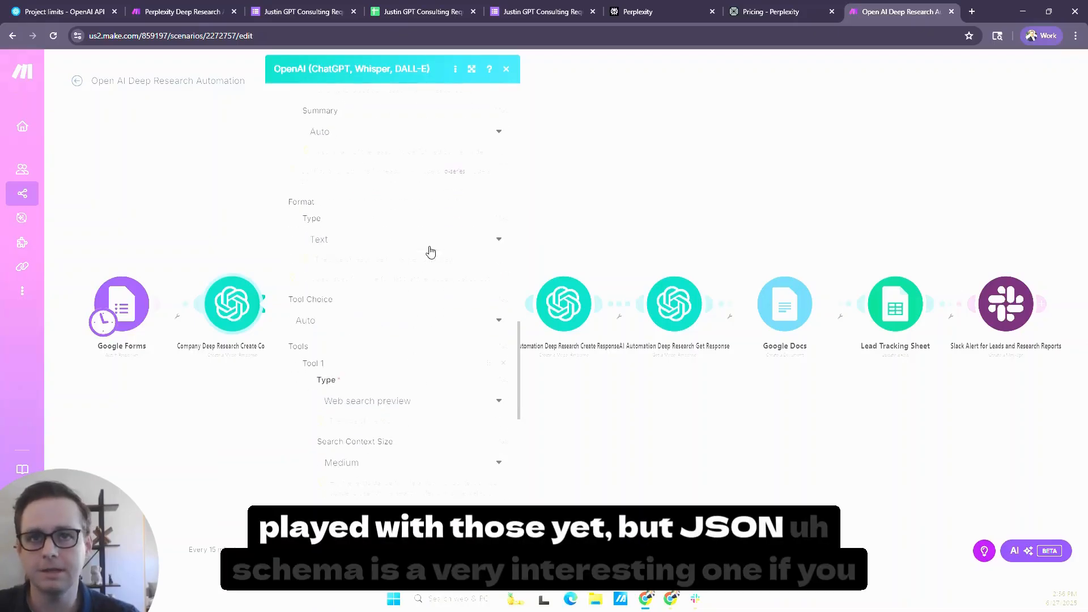
{"action": "left_click", "coordinate": [406, 236]}
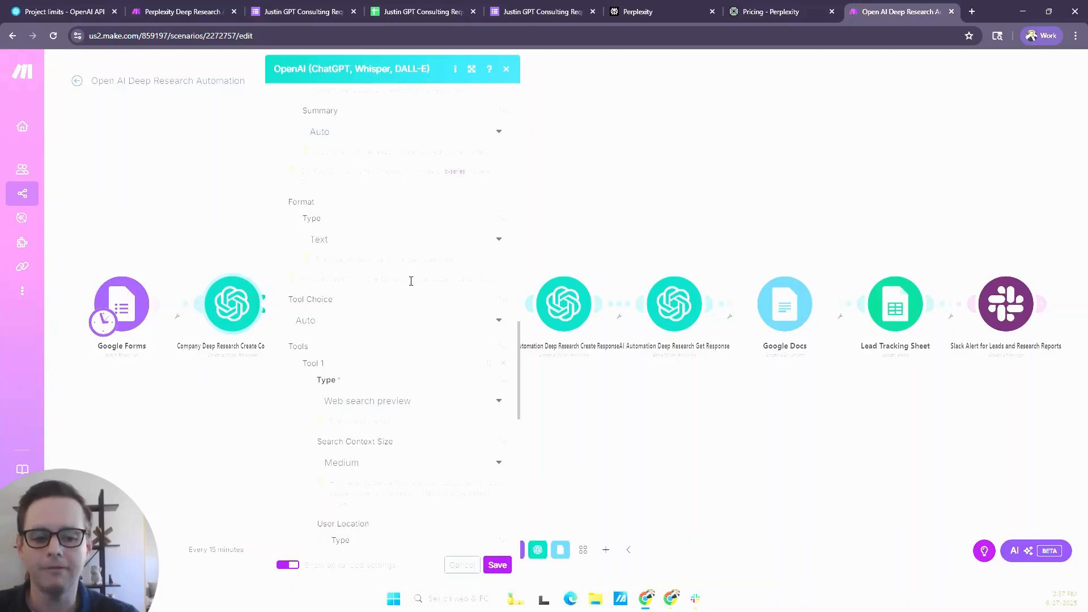
- Review Tool 1's Web search preview type and its available search context sizes, leaving the size at Medium
{"action": "scroll", "coordinate": [410, 281], "scroll_direction": "down", "scroll_amount": 1}
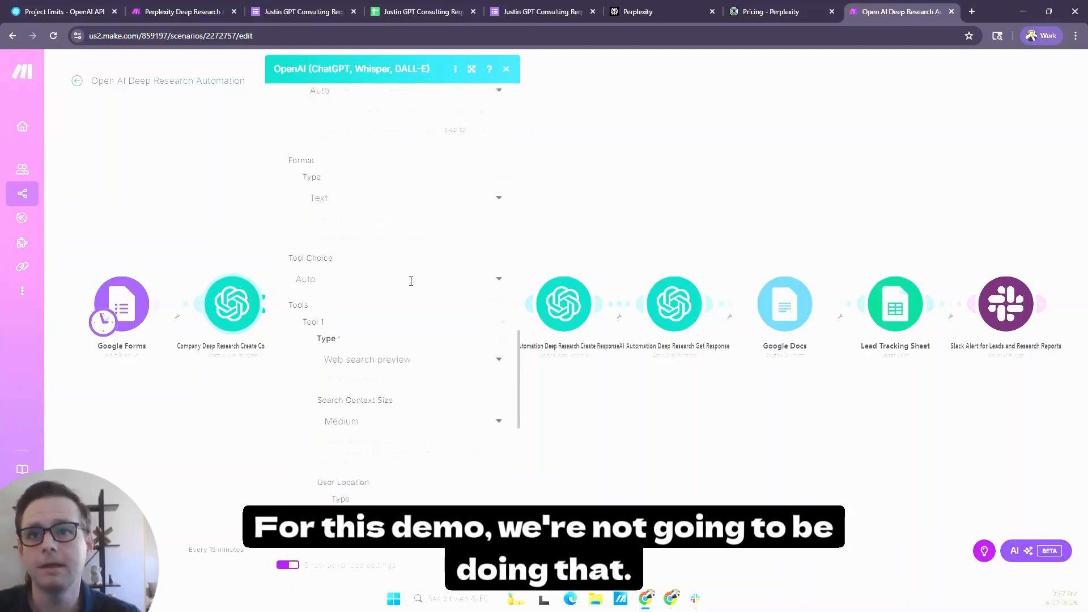
{"action": "scroll", "coordinate": [409, 289], "scroll_direction": "down", "scroll_amount": 1}
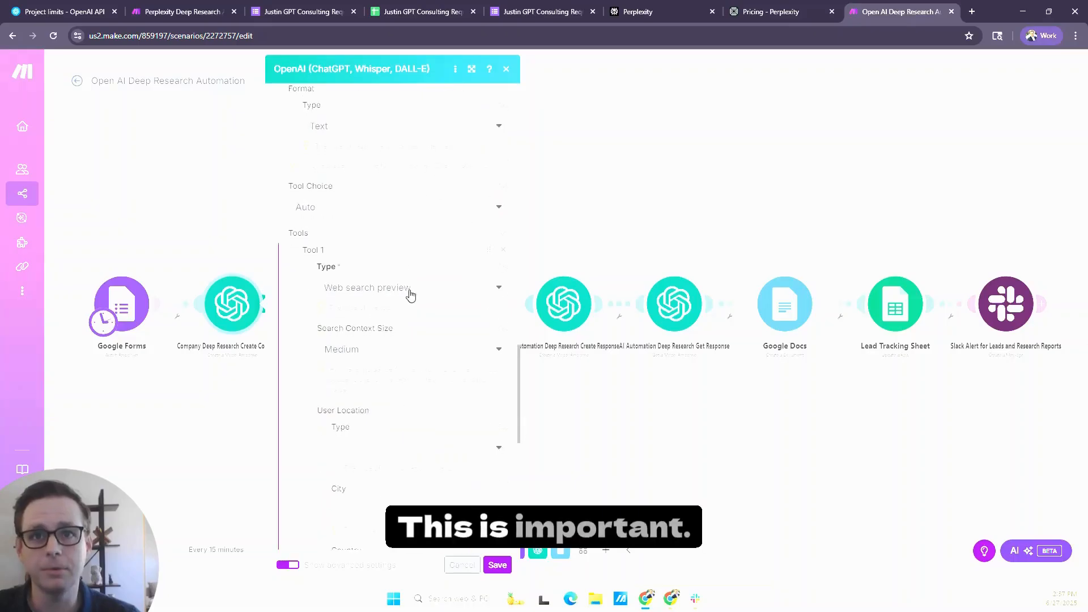
{"action": "scroll", "coordinate": [408, 294], "scroll_direction": "up", "scroll_amount": 1}
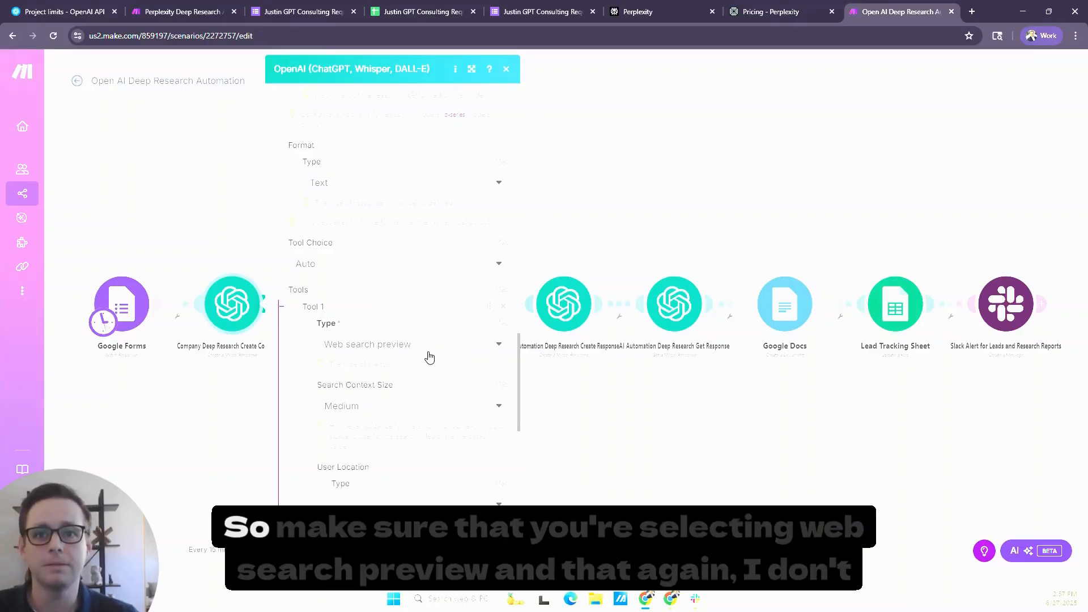
{"action": "scroll", "coordinate": [427, 357], "scroll_direction": "down", "scroll_amount": 1}
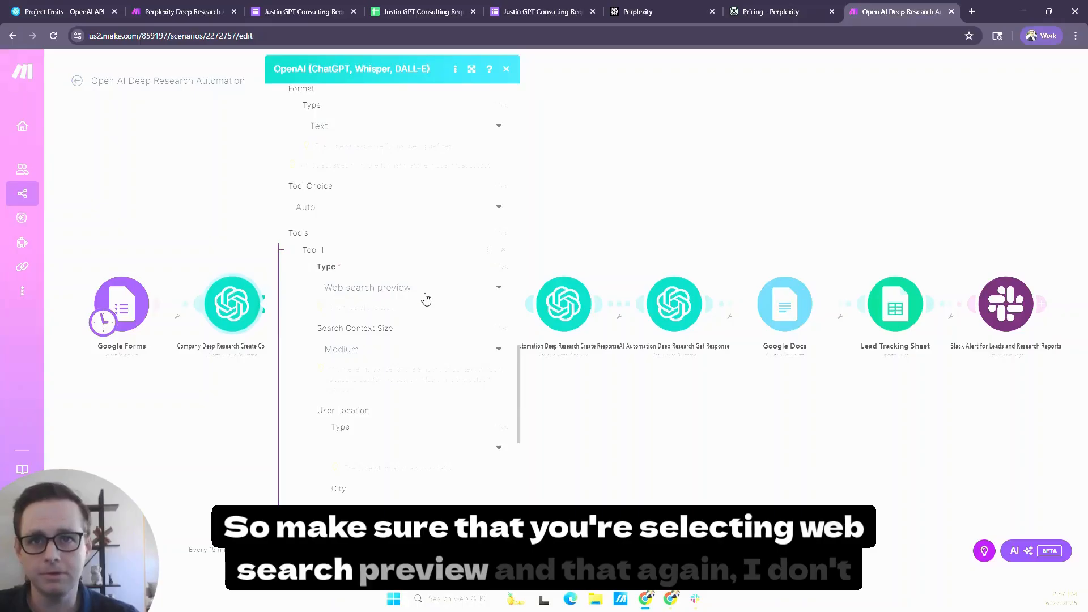
{"action": "left_click", "coordinate": [380, 353]}
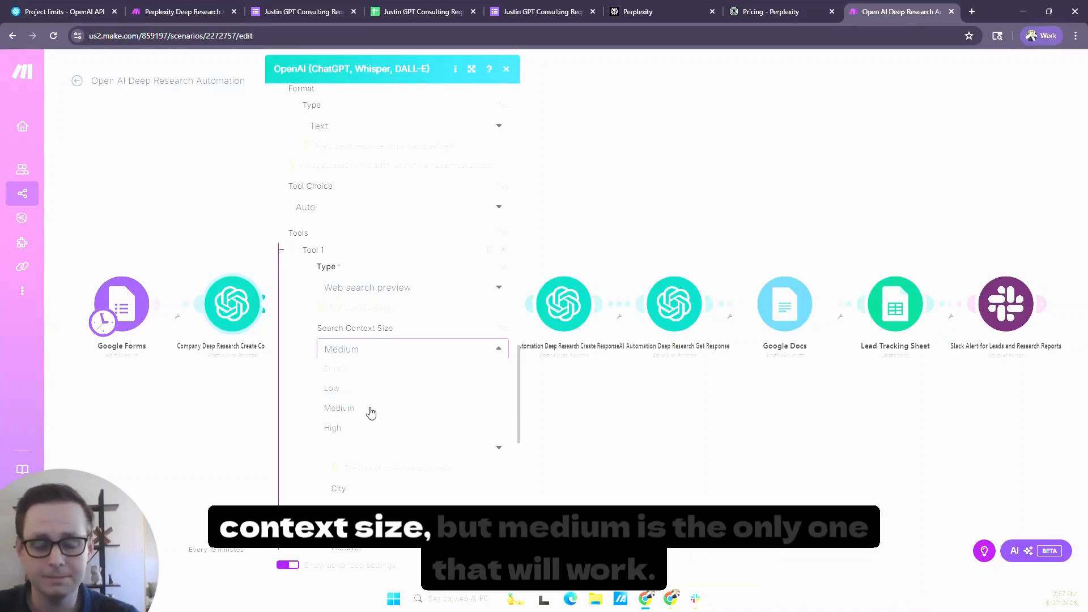
{"action": "left_click", "coordinate": [395, 329]}
{"action": "scroll", "coordinate": [403, 325], "scroll_direction": "down", "scroll_amount": 2}
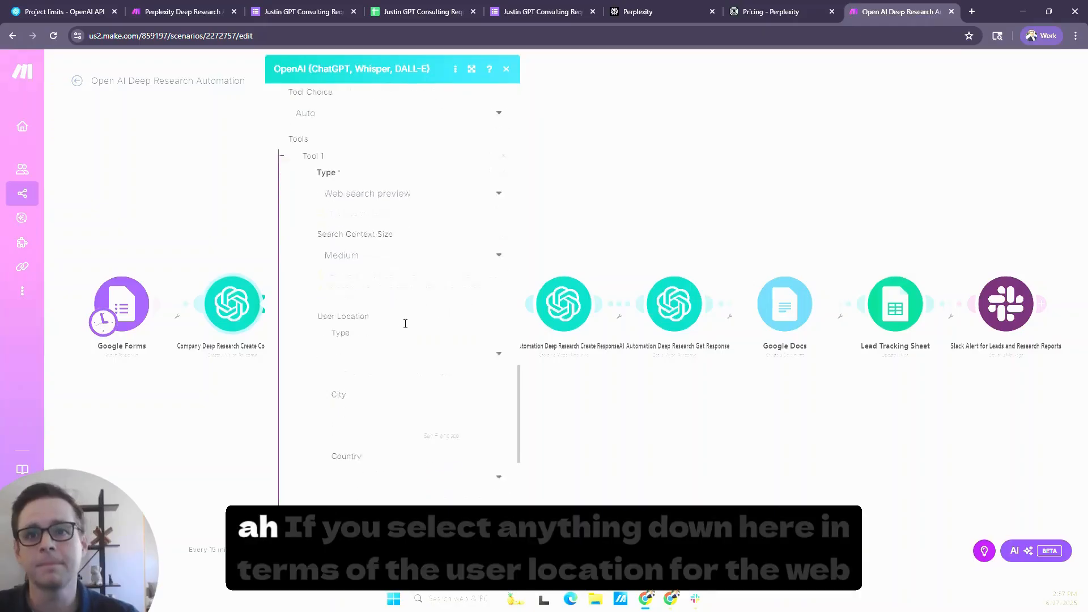
- Look over the web search tool's user location fields, keep Truncation on Auto, and save the module
{"action": "scroll", "coordinate": [405, 323], "scroll_direction": "down", "scroll_amount": 3}
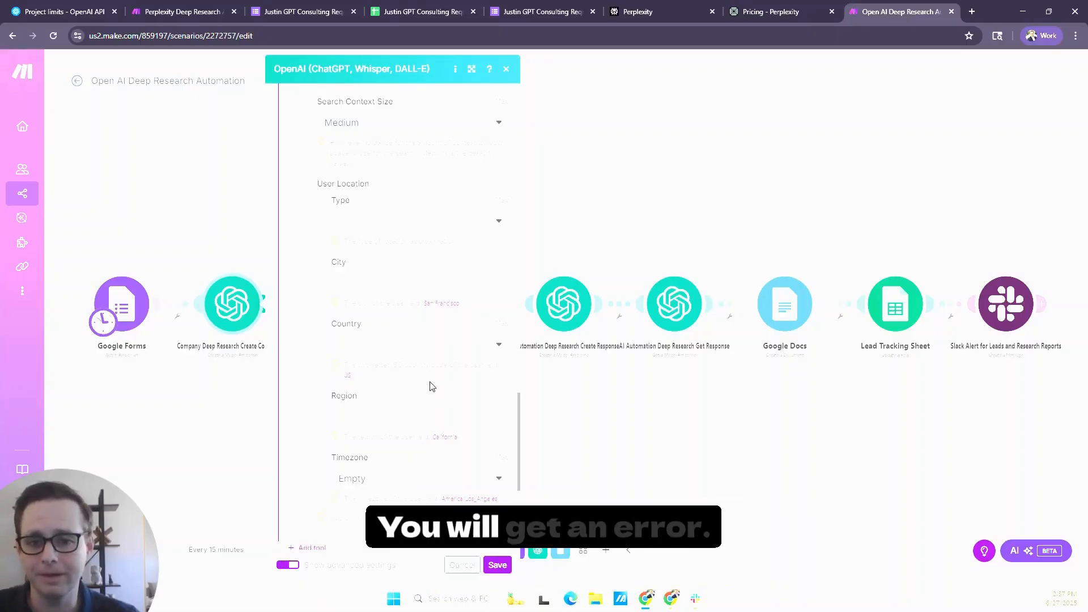
{"action": "scroll", "coordinate": [431, 385], "scroll_direction": "down", "scroll_amount": 5}
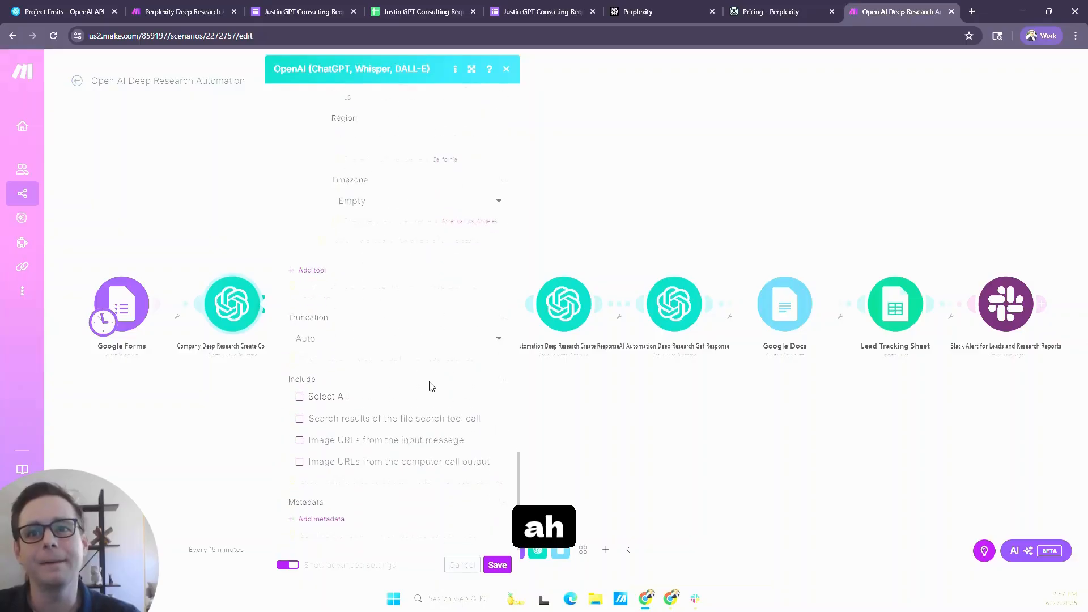
{"action": "left_click", "coordinate": [355, 340]}
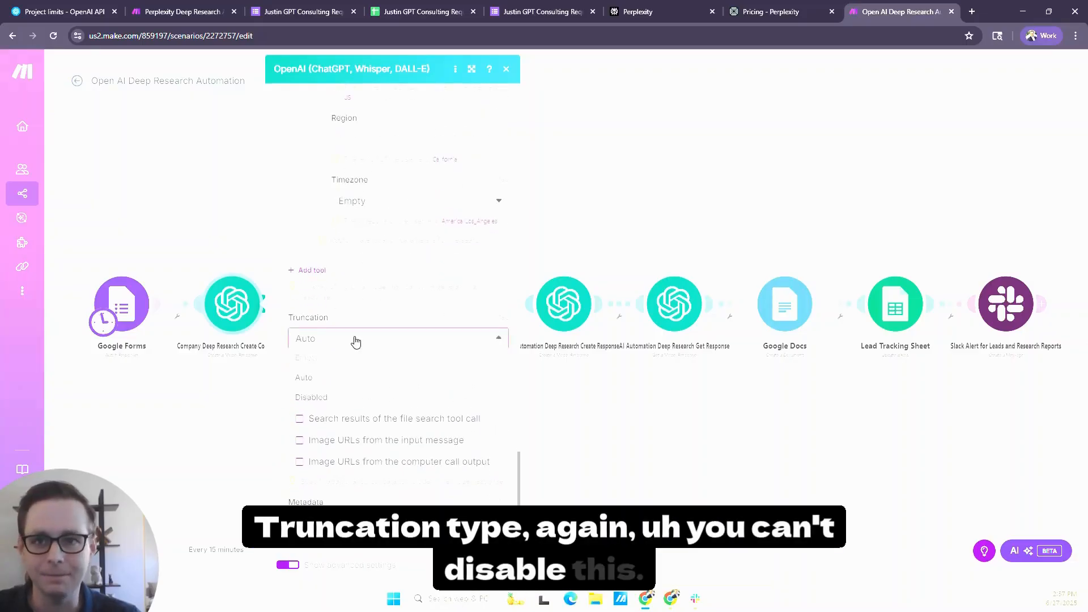
{"action": "left_click", "coordinate": [354, 340]}
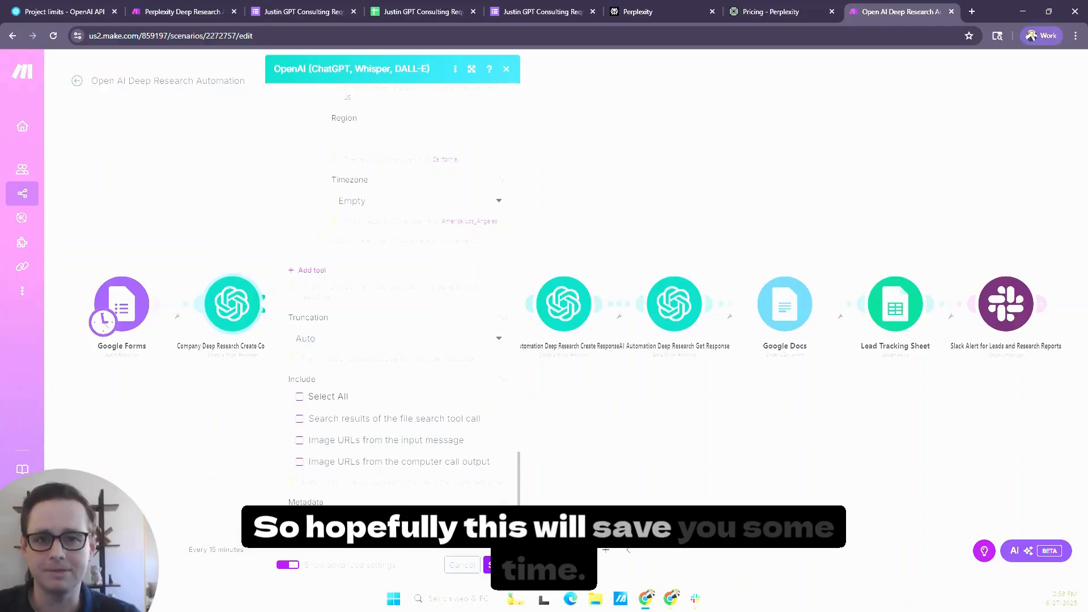
{"action": "left_click", "coordinate": [505, 573]}
- Inspect how the Company Deep Research Get Completion module maps the Response ID from the preceding module, and close it without changes
{"action": "left_click", "coordinate": [343, 309]}
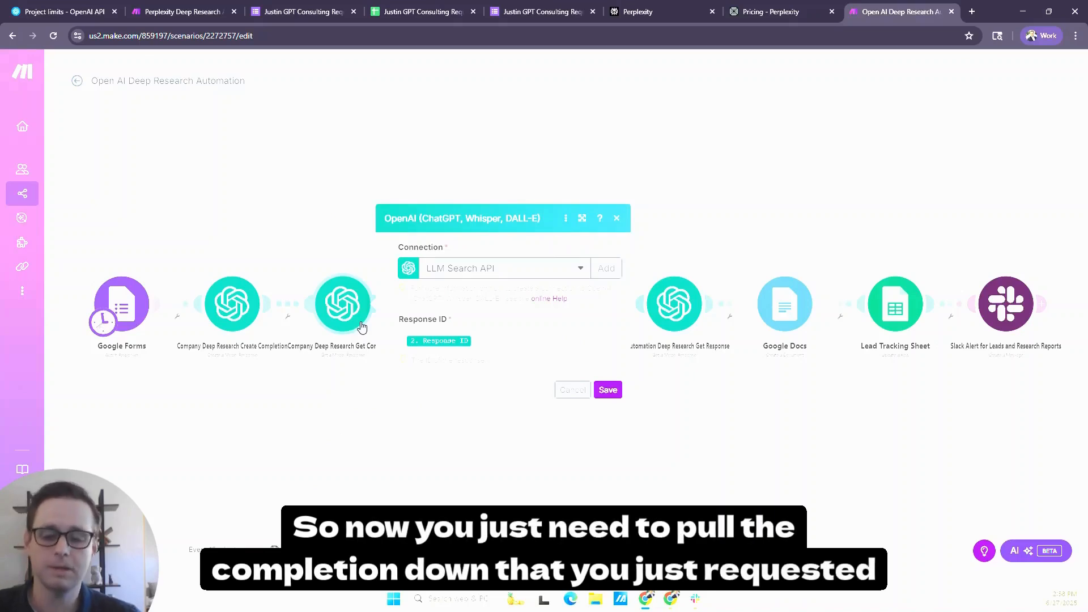
{"action": "left_click", "coordinate": [461, 339]}
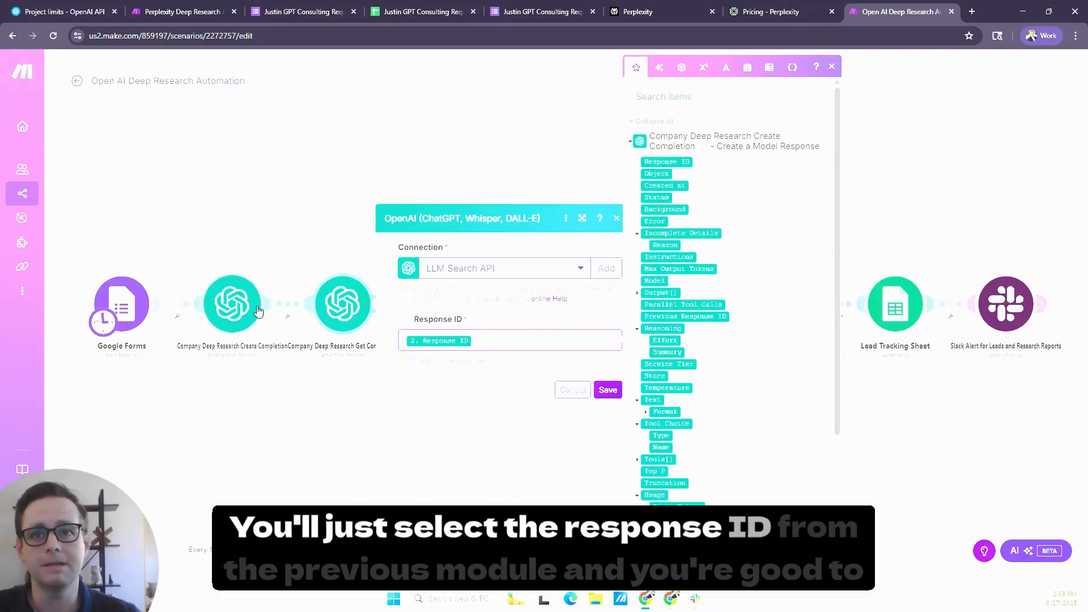
{"action": "left_click", "coordinate": [575, 389]}
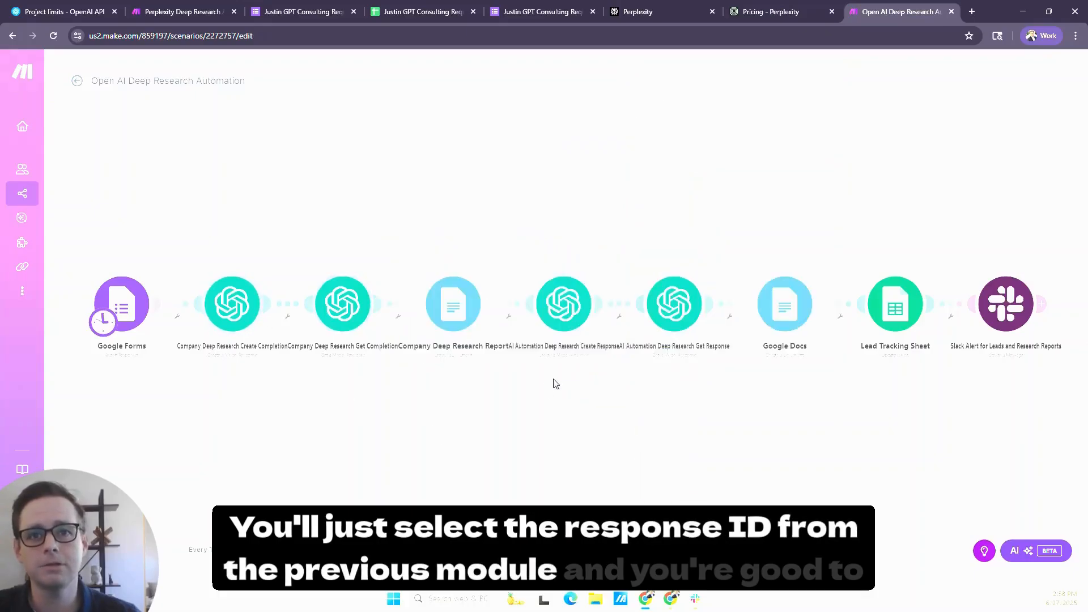
- Review the document name and content mappings in the Company Deep Research Report Google Docs module and save it
{"action": "left_click", "coordinate": [447, 320]}
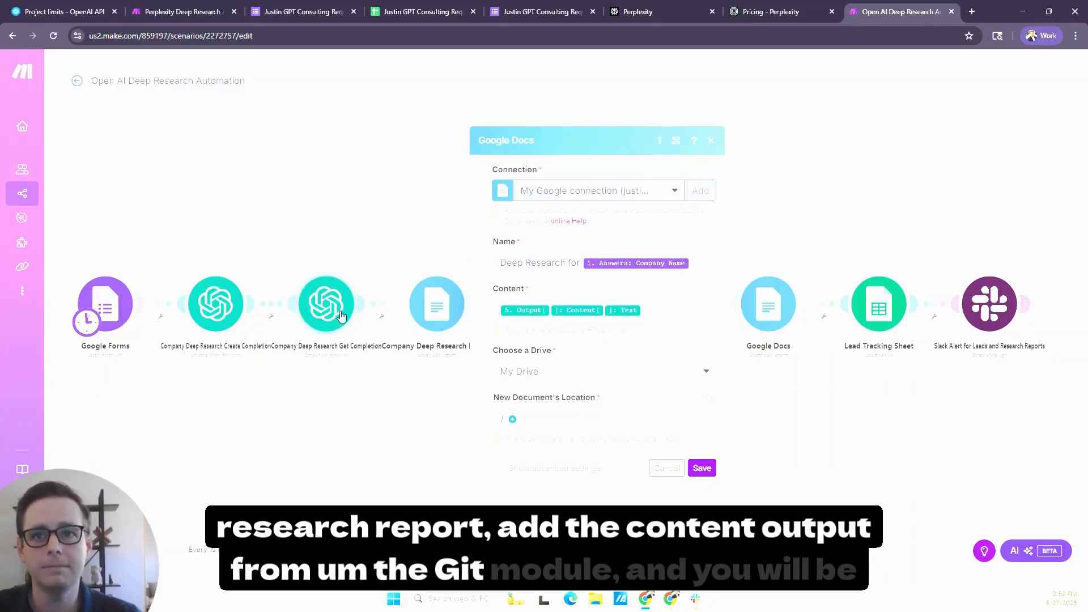
{"action": "left_click", "coordinate": [701, 469]}
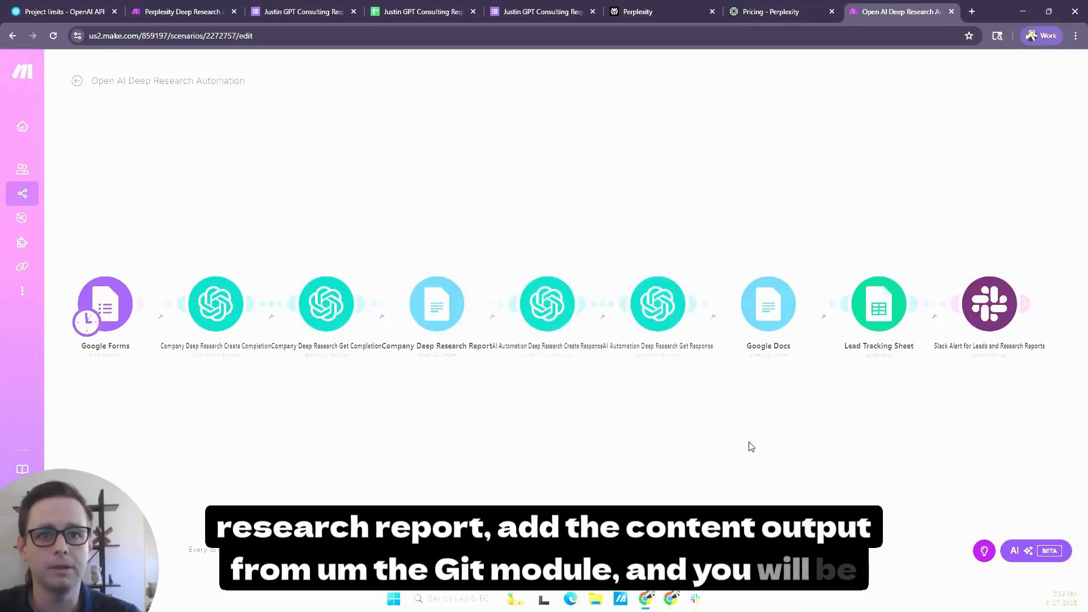
{"action": "left_click_drag", "start_coordinate": [750, 444], "coordinate": [583, 445]}
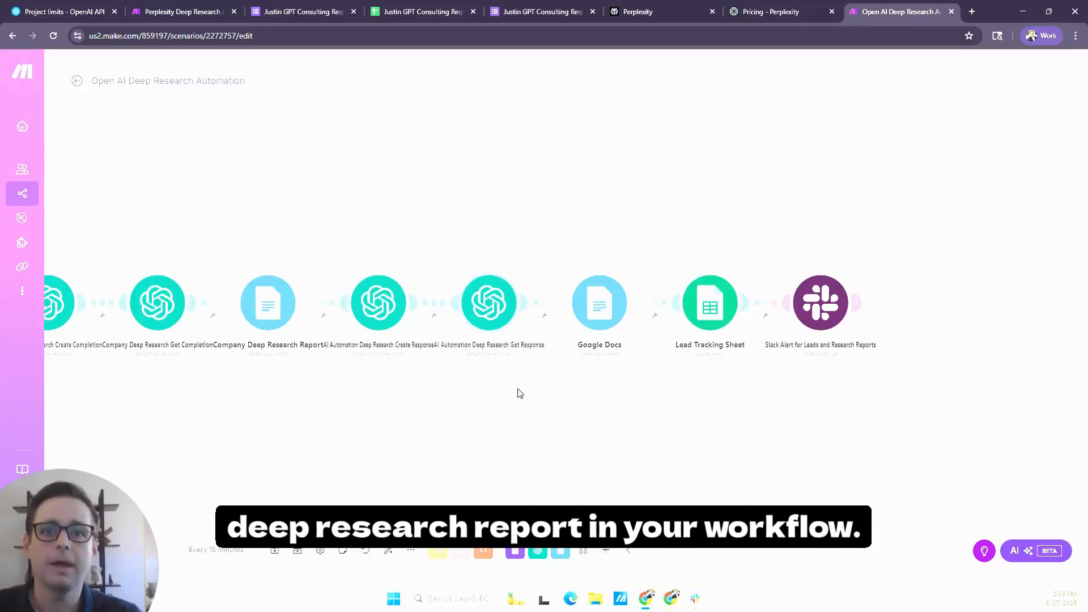
{"action": "left_click_drag", "start_coordinate": [520, 393], "coordinate": [695, 393]}
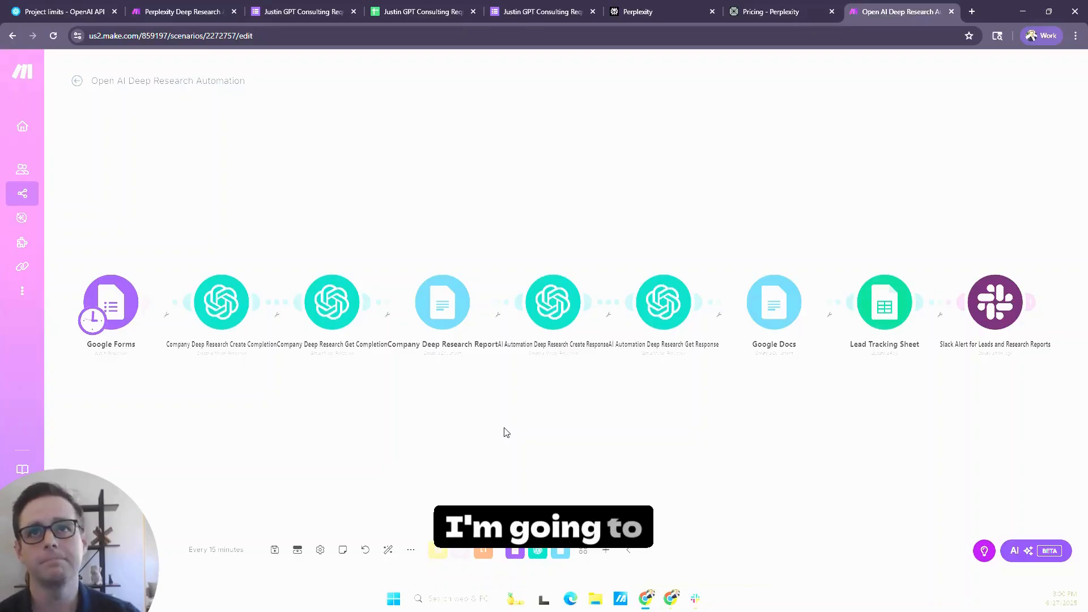
- Switch to the OpenAI platform, open the organization's Usage page, and examine the June 27 spend in the chart
{"action": "left_click", "coordinate": [74, 13]}
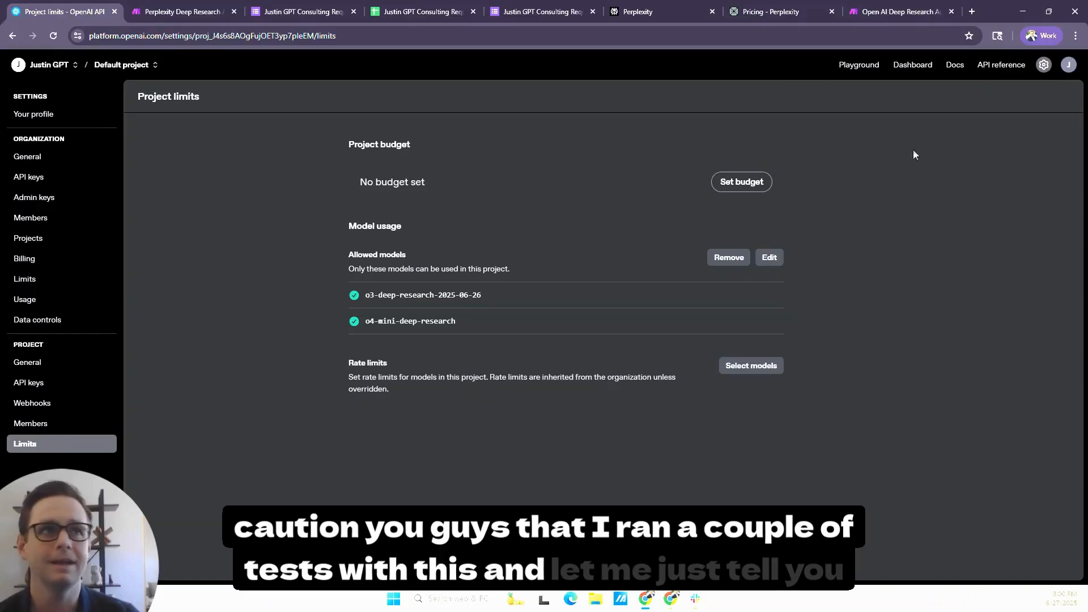
{"action": "left_click", "coordinate": [1044, 65]}
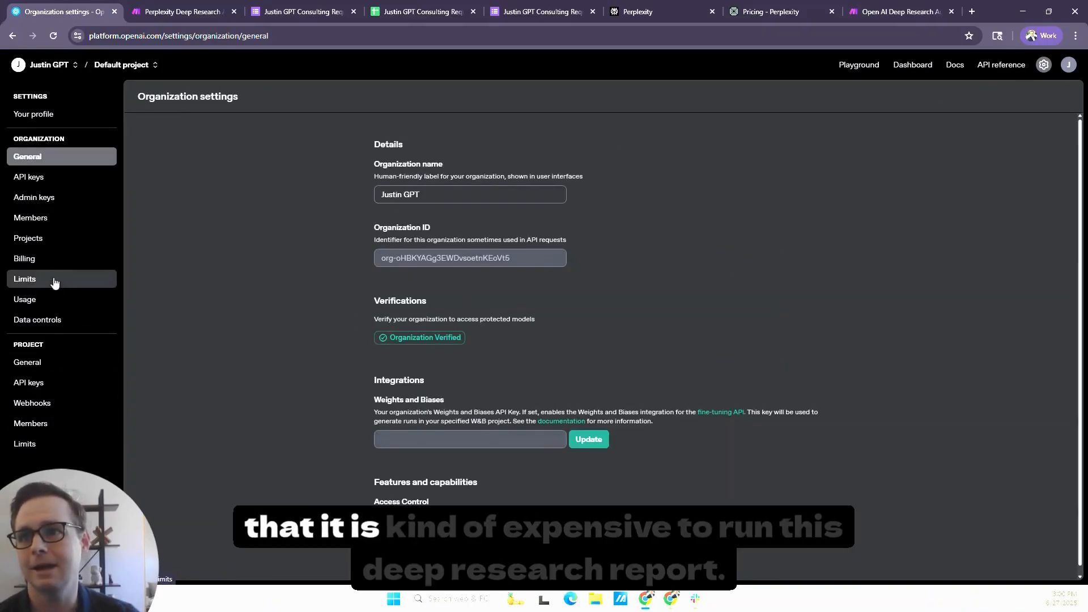
{"action": "left_click", "coordinate": [54, 306]}
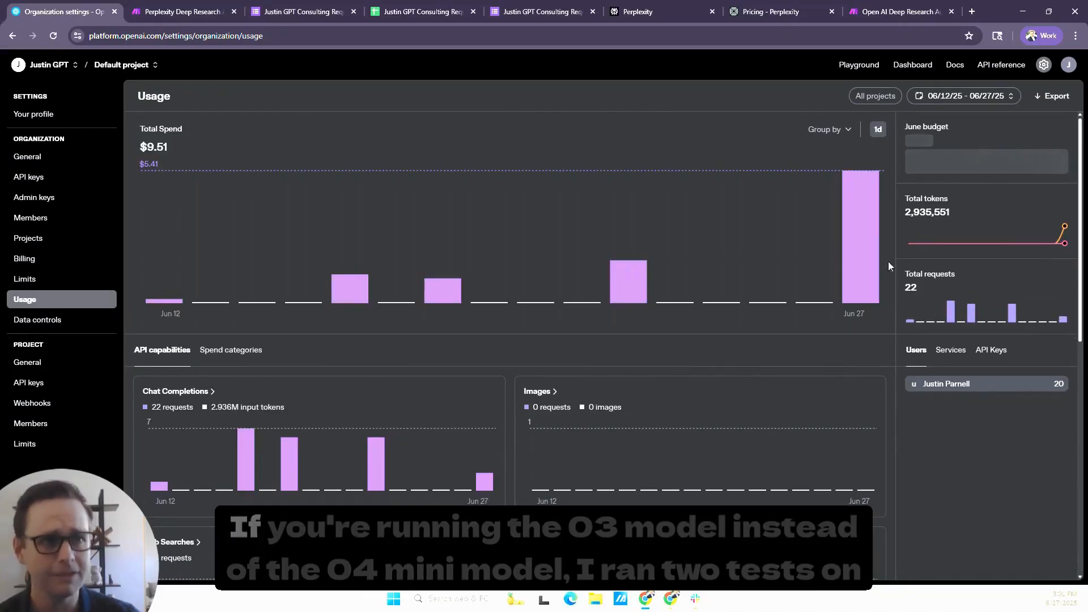
{"action": "mouse_move", "coordinate": [871, 258]}
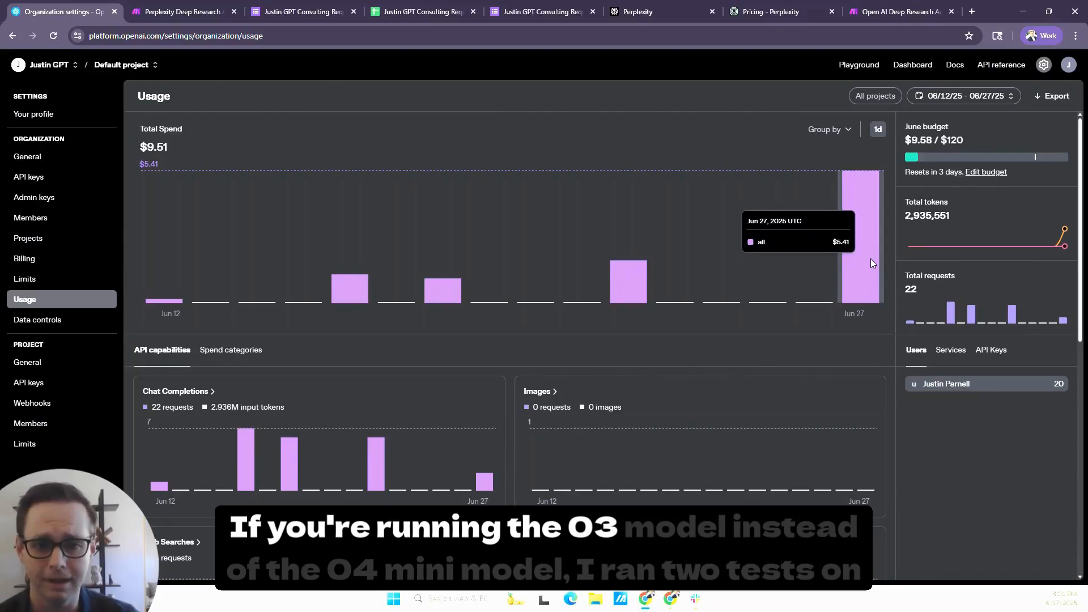